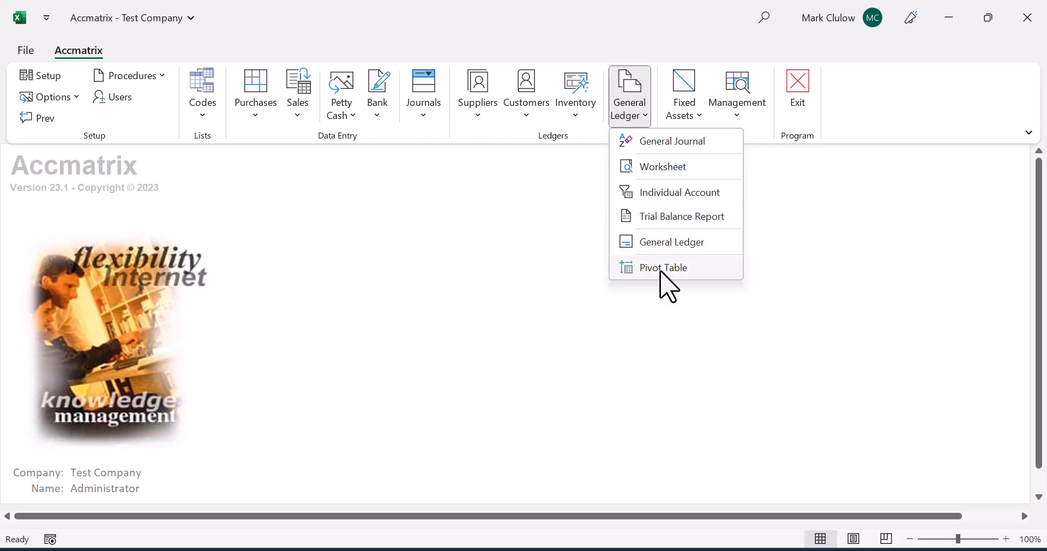
Open the general ledger worksheet for periods 1 to 12
click(672, 178)
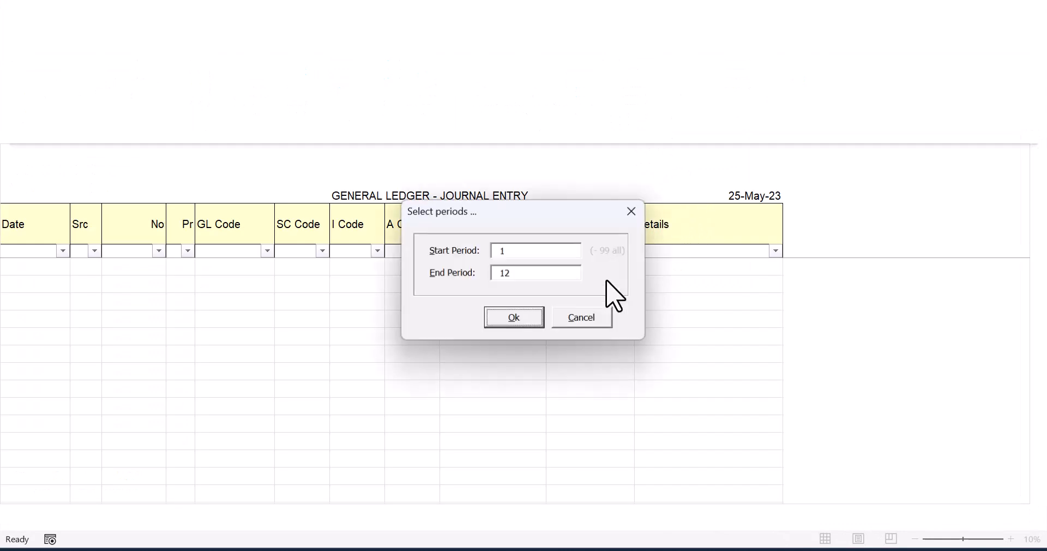
click(516, 318)
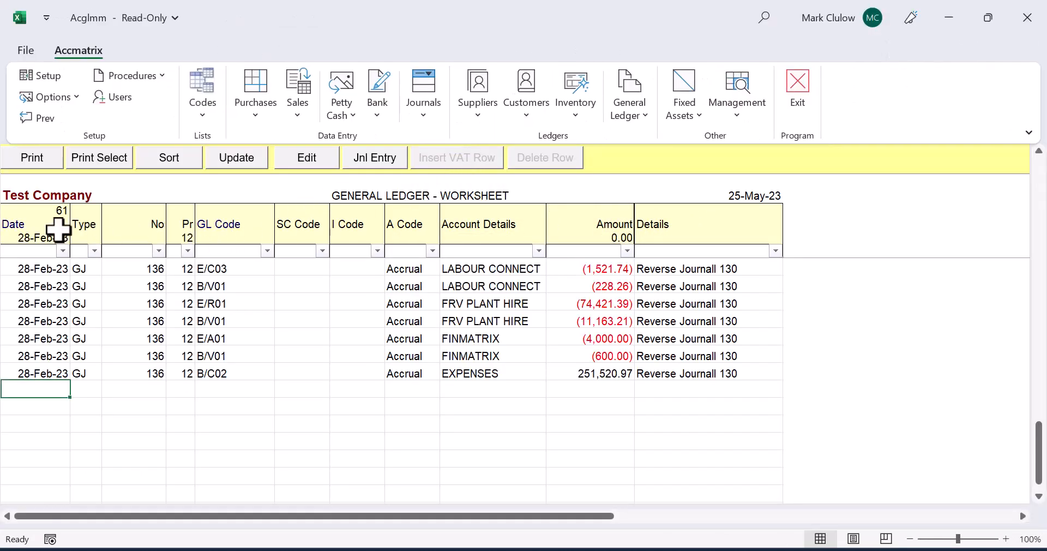
Examine the worksheet's journal lines, checking the GL codes, account details and amounts of journal number 130
scroll(127, 289, up, 8)
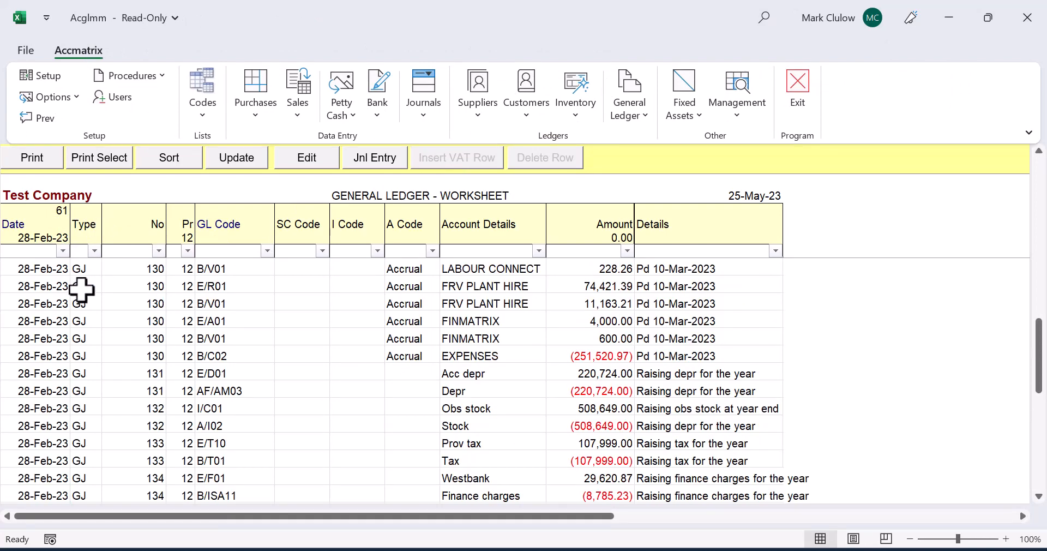
scroll(155, 275, down, 7)
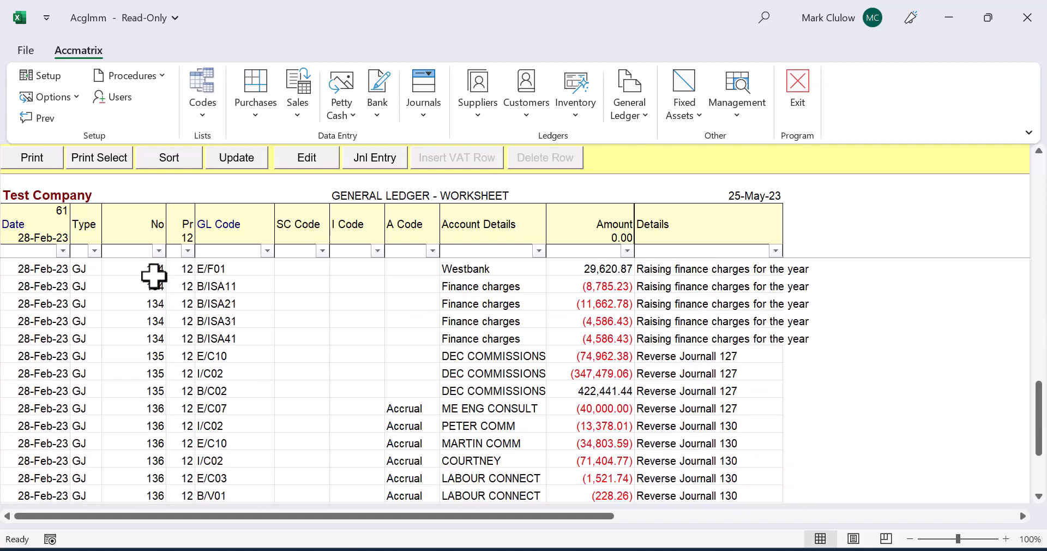
scroll(155, 276, up, 5)
scroll(155, 276, up, 3)
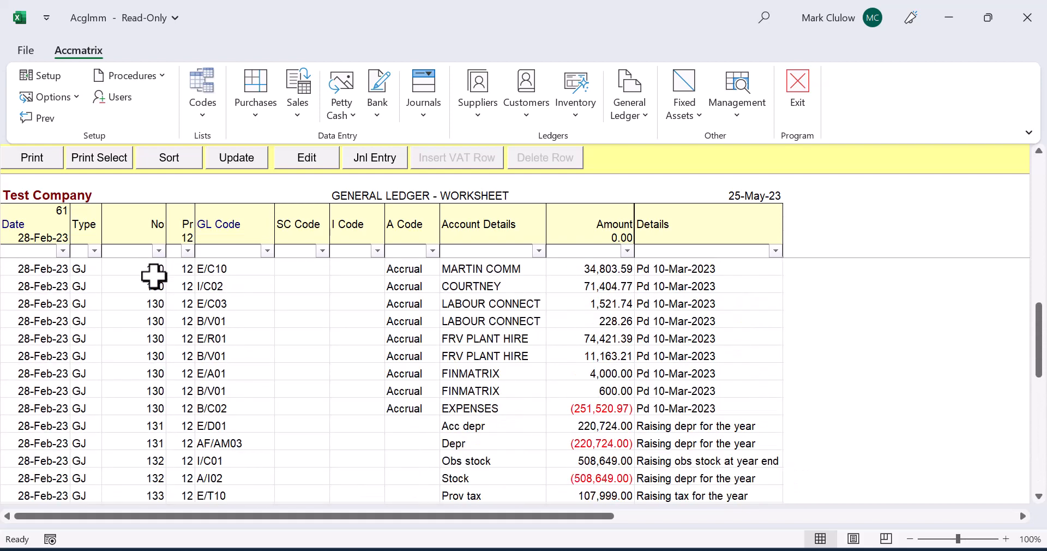
click(182, 302)
click(219, 302)
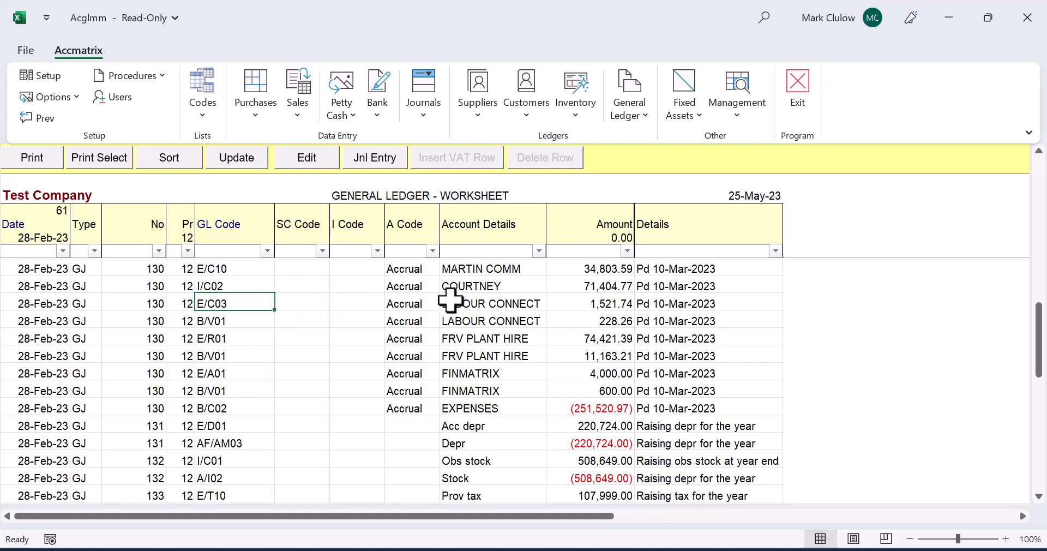
click(475, 303)
click(609, 304)
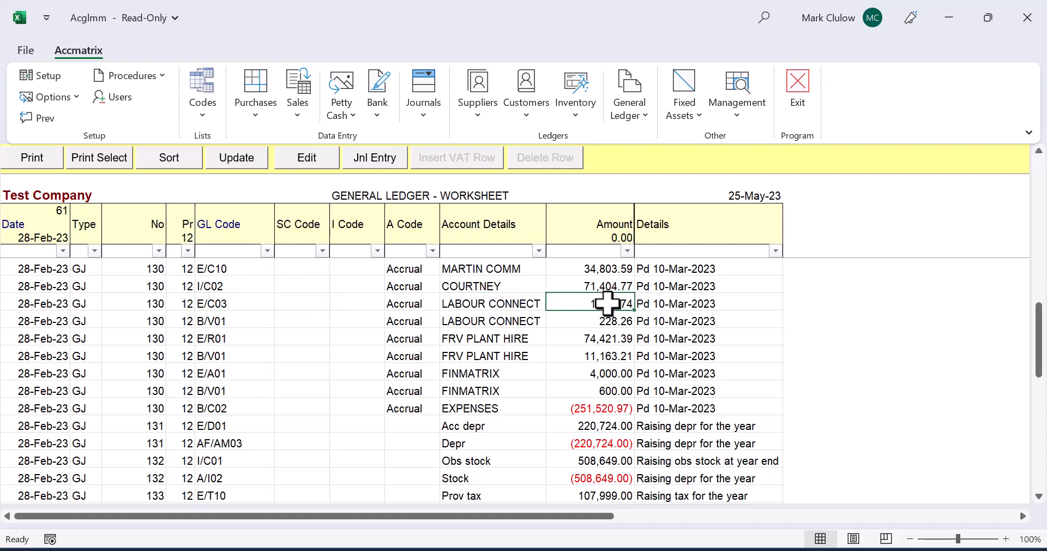
scroll(607, 304, down, 2)
scroll(608, 304, up, 4)
scroll(608, 303, down, 2)
scroll(607, 303, up, 2)
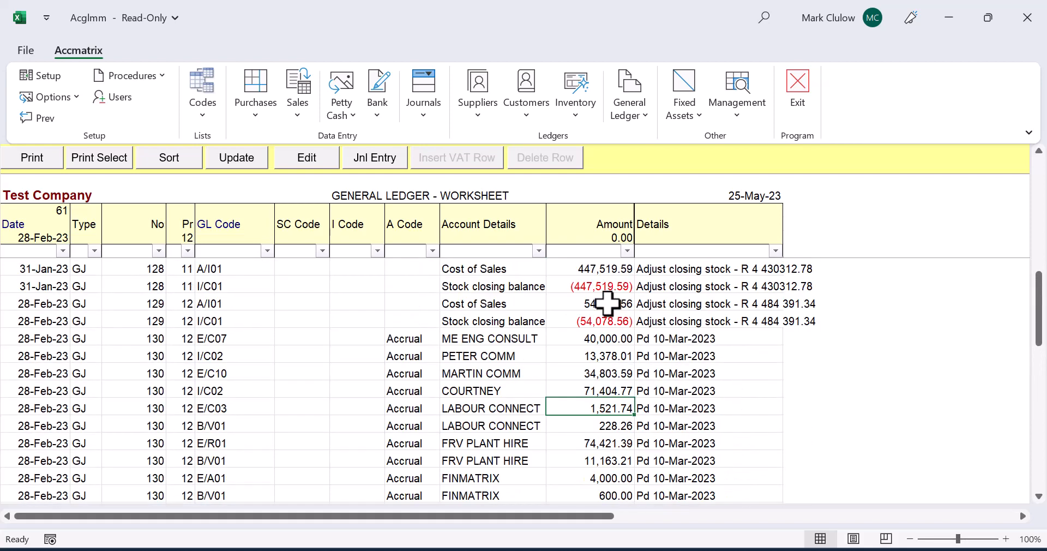
click(39, 341)
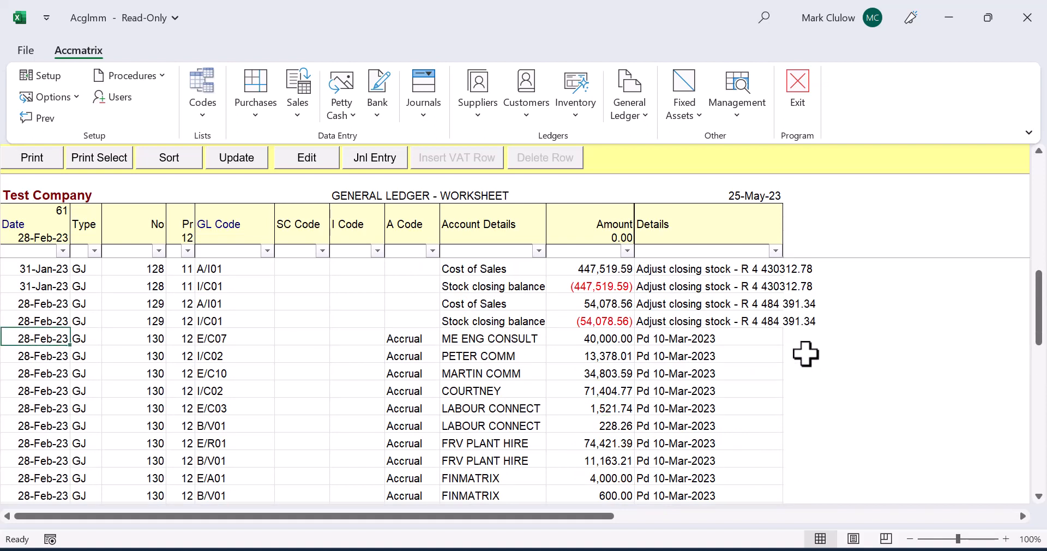
Filter the worksheet's No column to show only journal 130 and select the amount on its E/C03 line
click(158, 250)
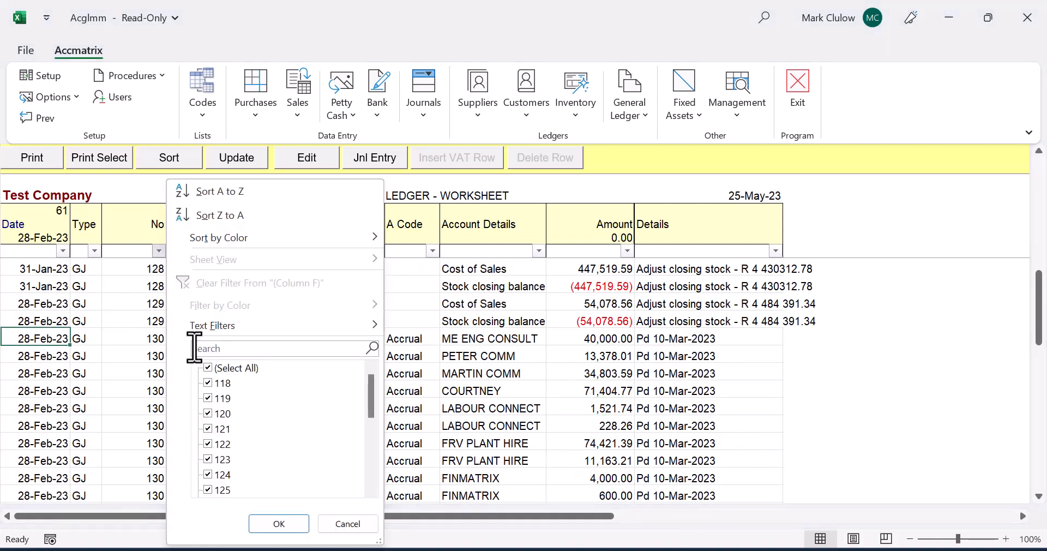
click(210, 368)
scroll(237, 464, down, 2)
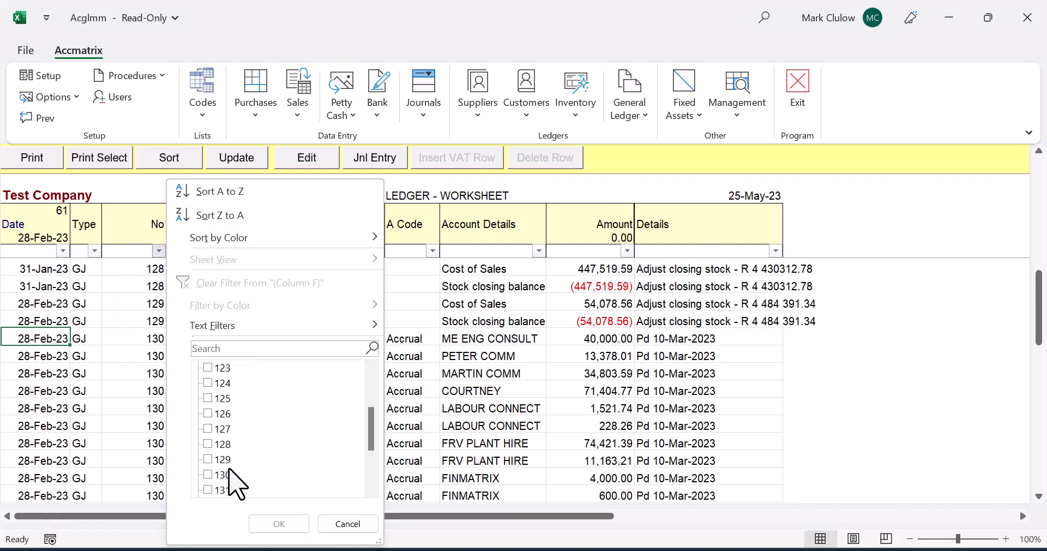
click(224, 473)
click(279, 523)
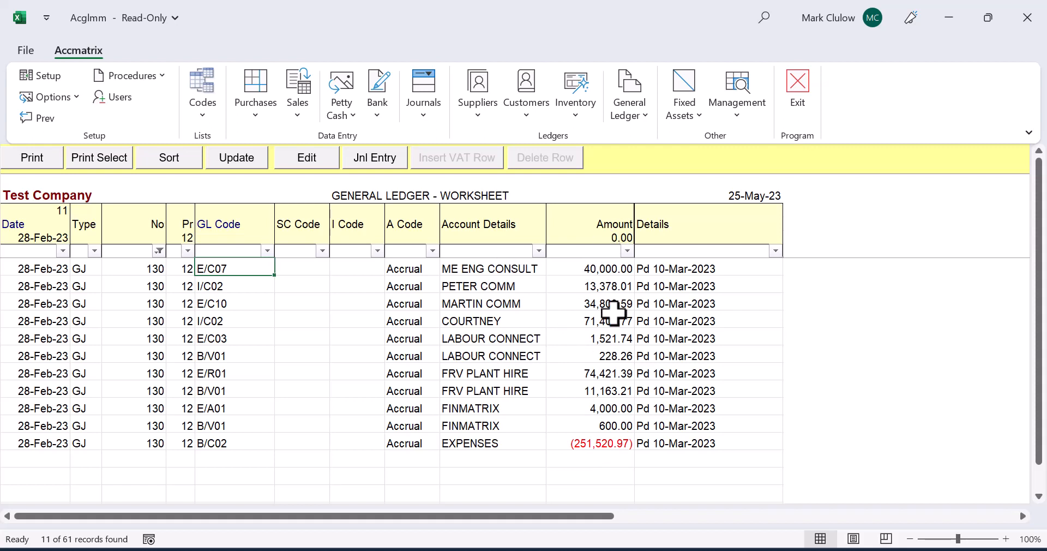
click(612, 338)
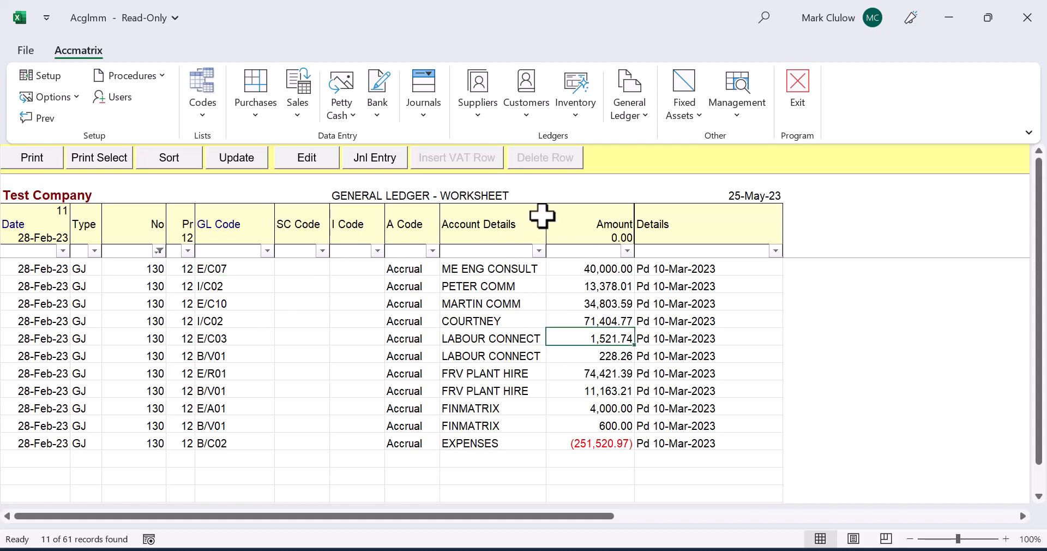
Open the Trial Balance Report for period number 12
click(641, 128)
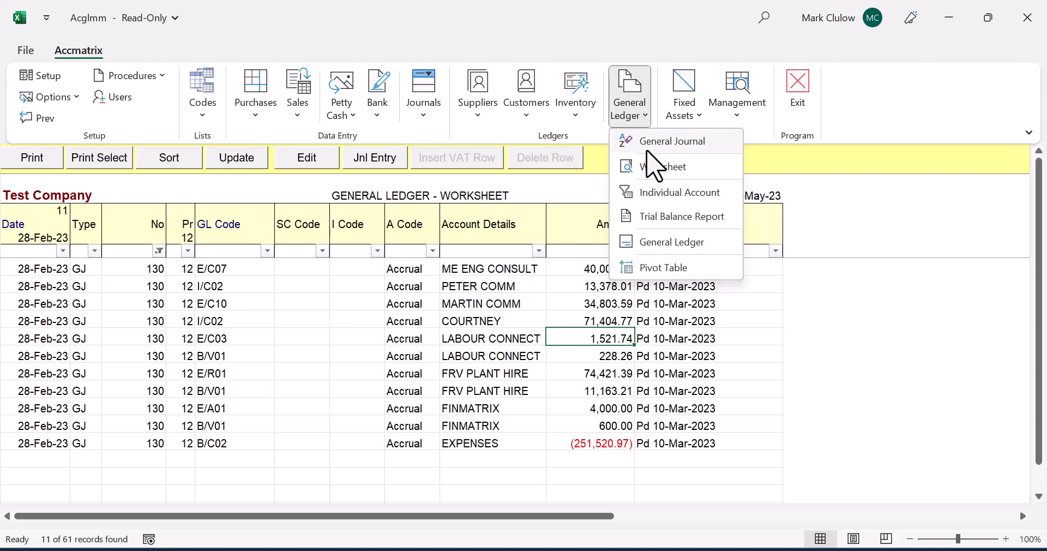
click(669, 222)
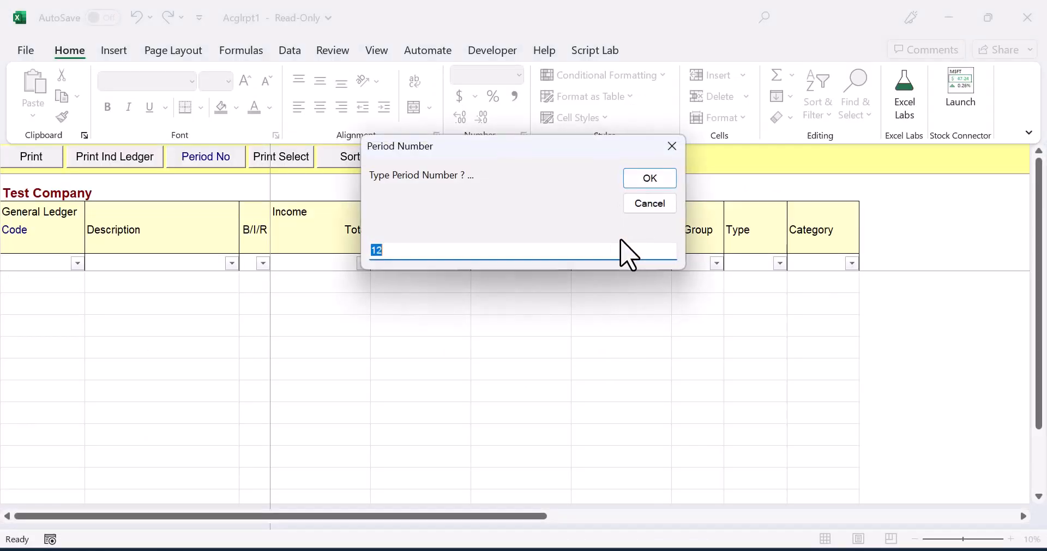
click(636, 182)
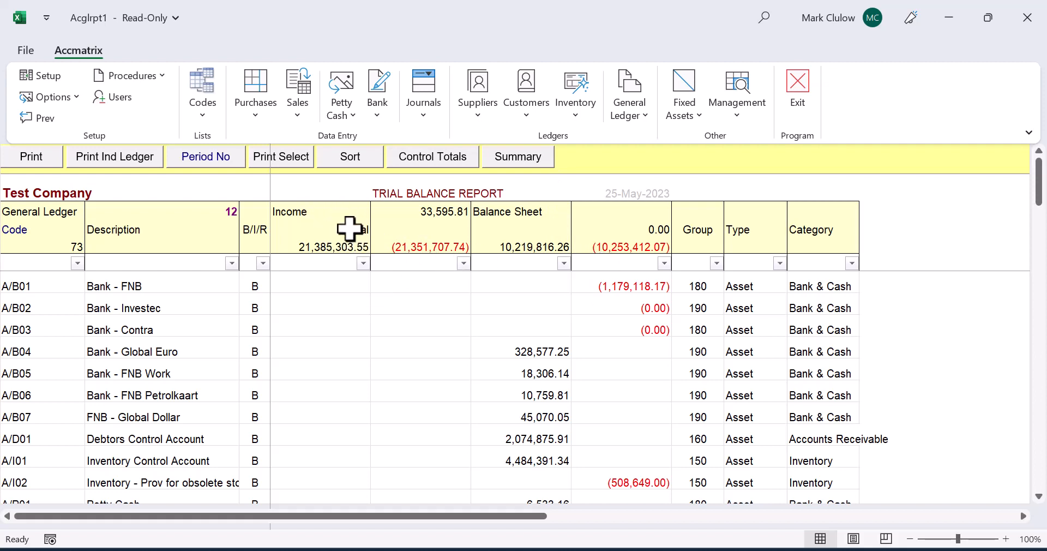
Examine the Income and Balance Sheet columns, selecting their four header totals together to check the overall balance
drag(344, 235, 400, 325)
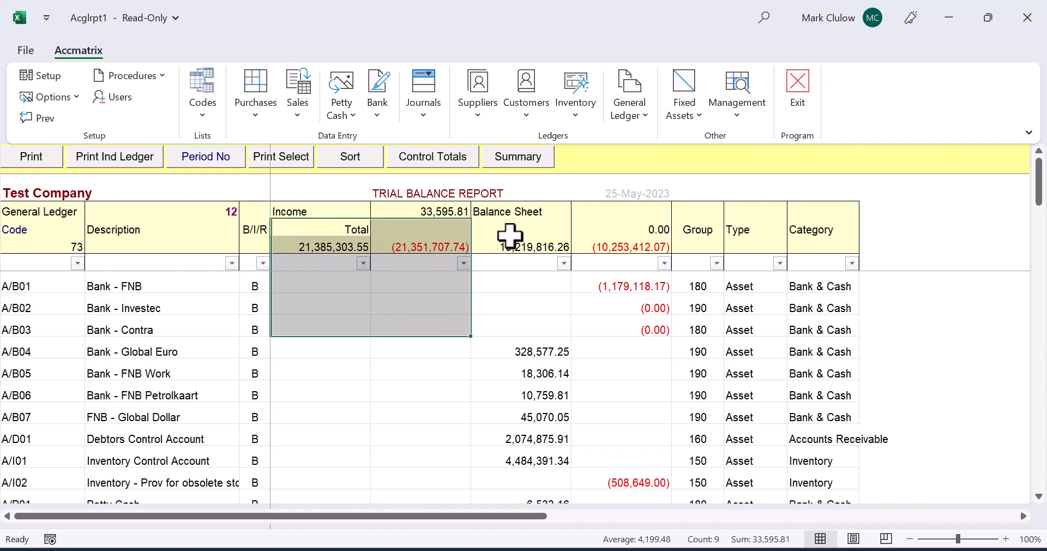
drag(507, 233, 630, 330)
click(339, 282)
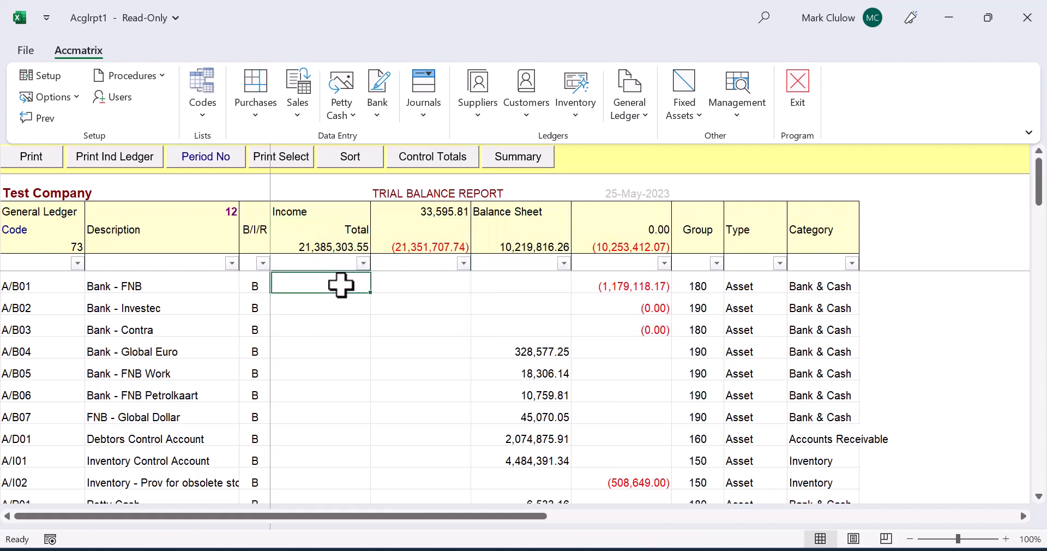
click(325, 246)
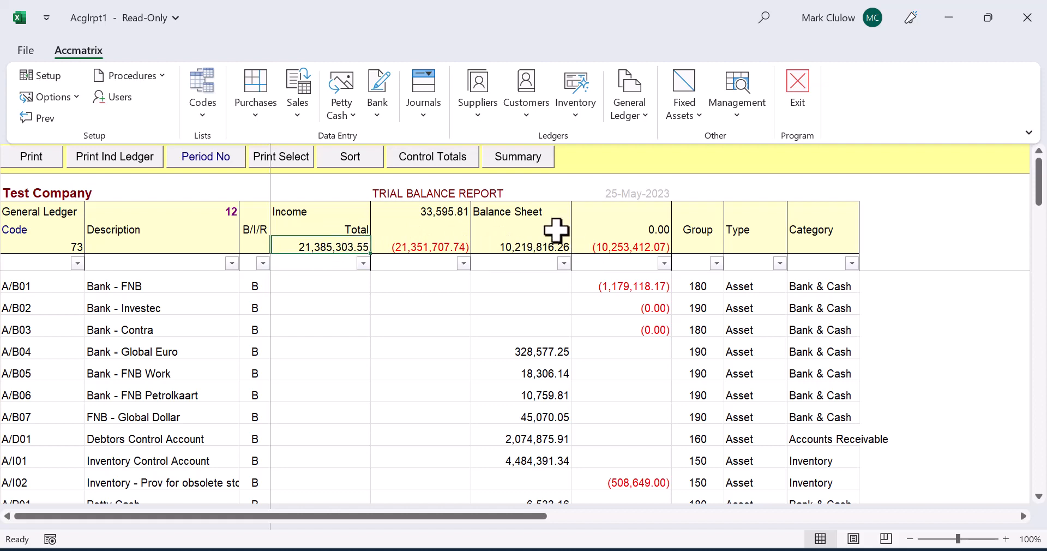
ctrl+click(540, 245)
ctrl+click(414, 244)
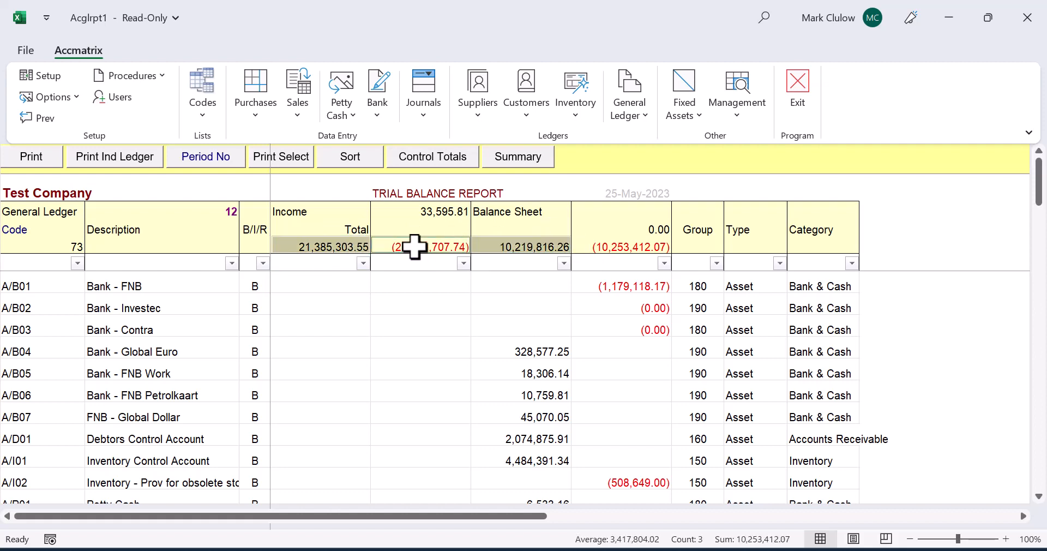
ctrl+click(629, 246)
click(652, 229)
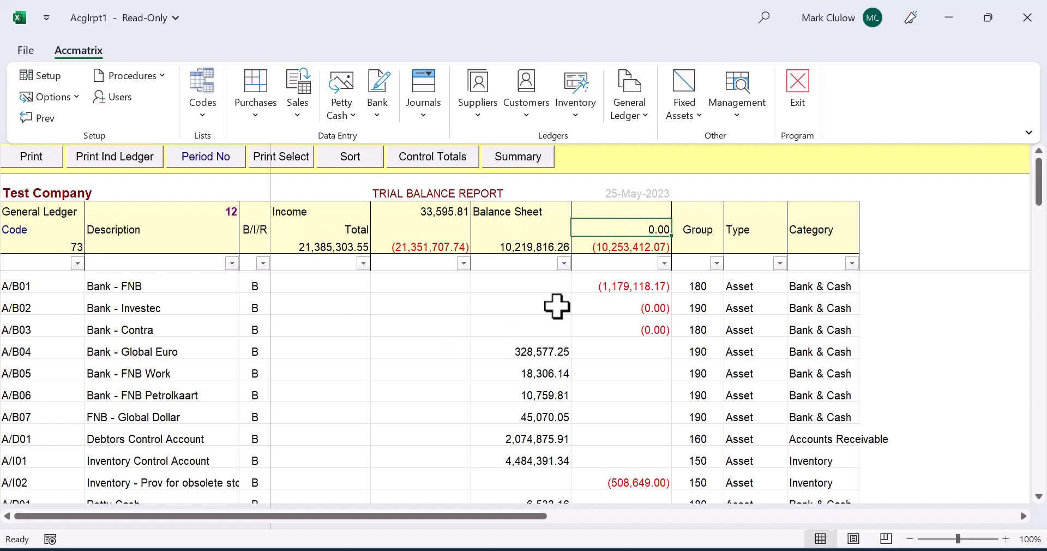
Compare the net income figure in the header with the combined sum of the two Income column totals
click(436, 211)
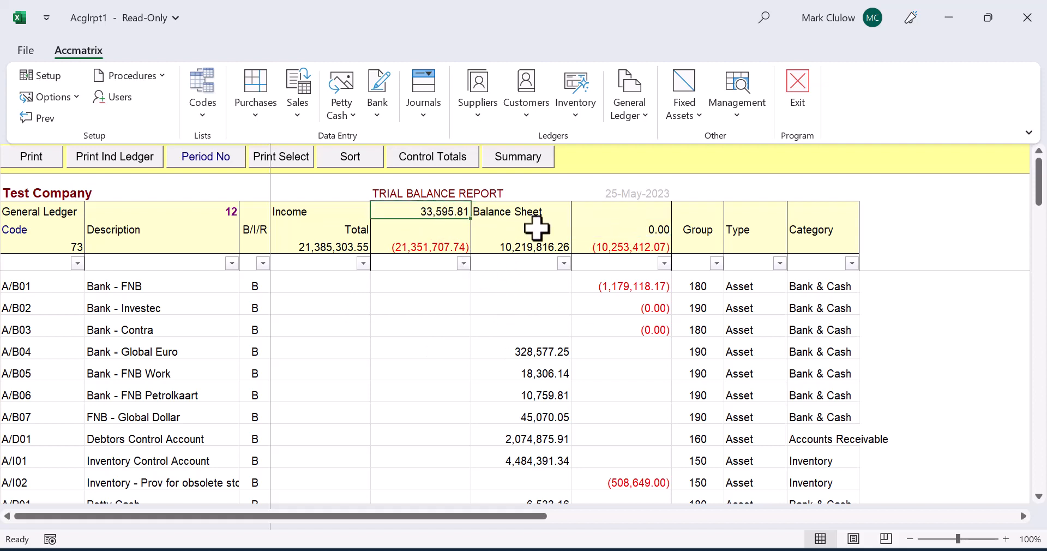
click(428, 245)
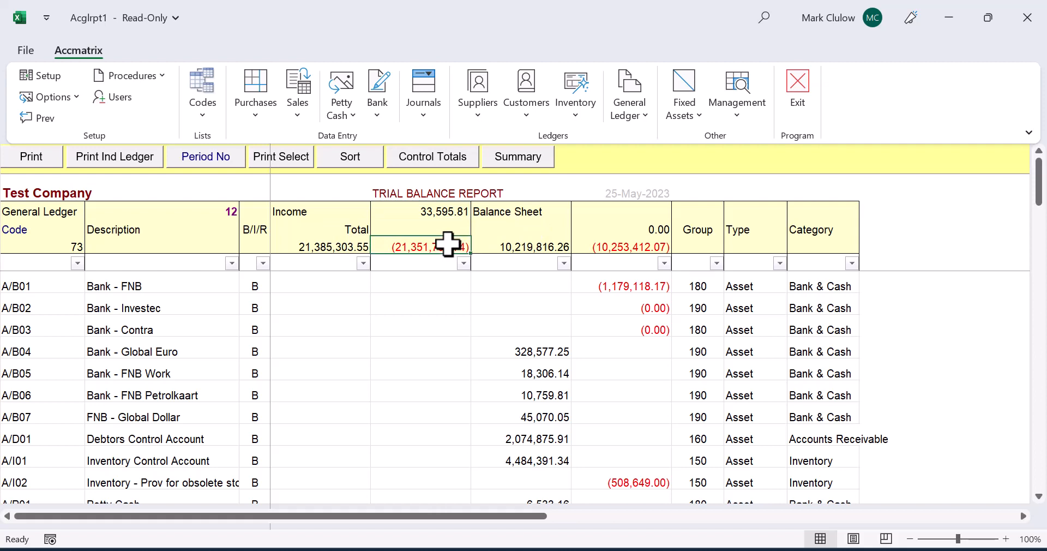
shift+click(330, 247)
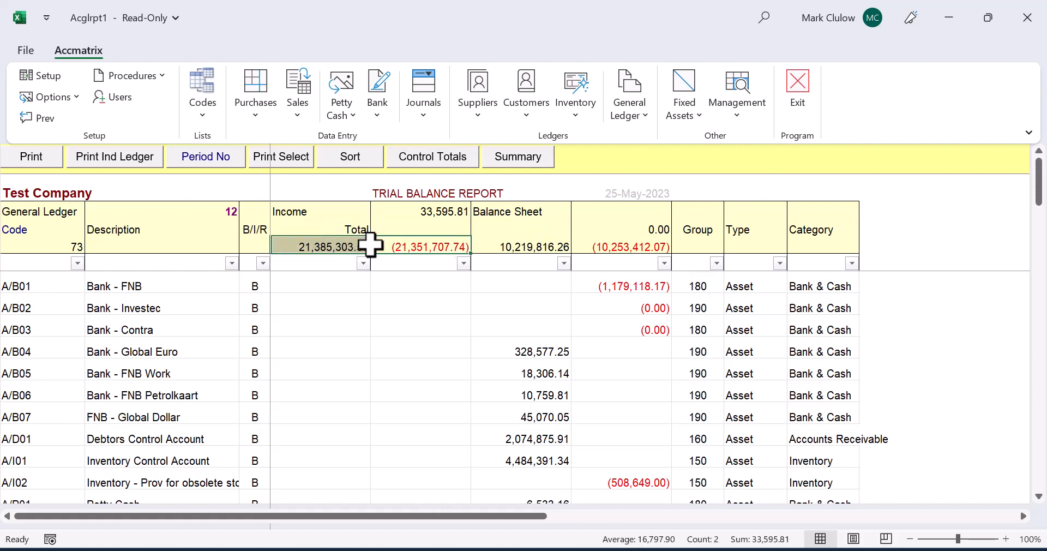
click(417, 214)
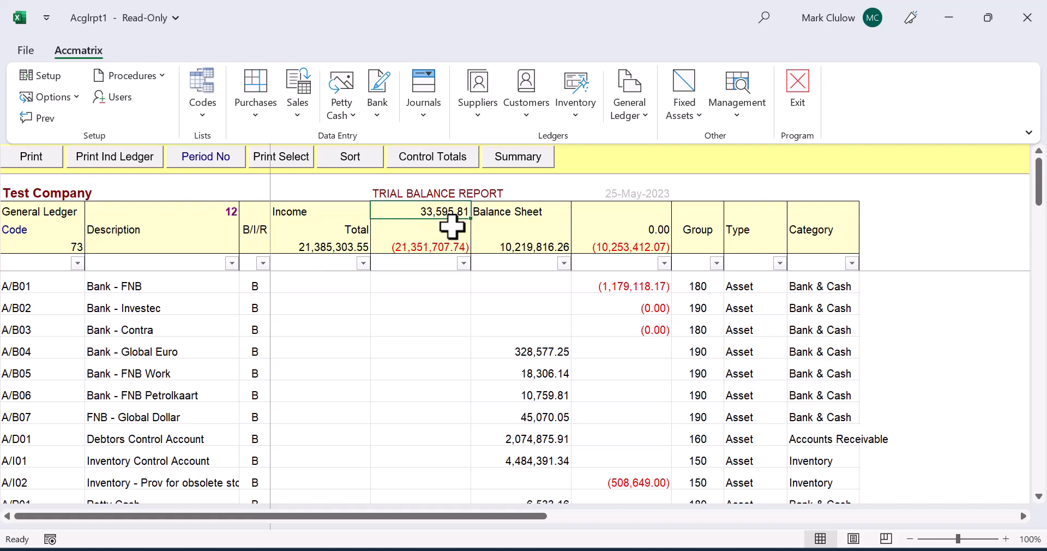
Filter the trial balance by Type to show only Asset accounts and review the listed lines
scroll(180, 358, down, 3)
scroll(198, 350, up, 3)
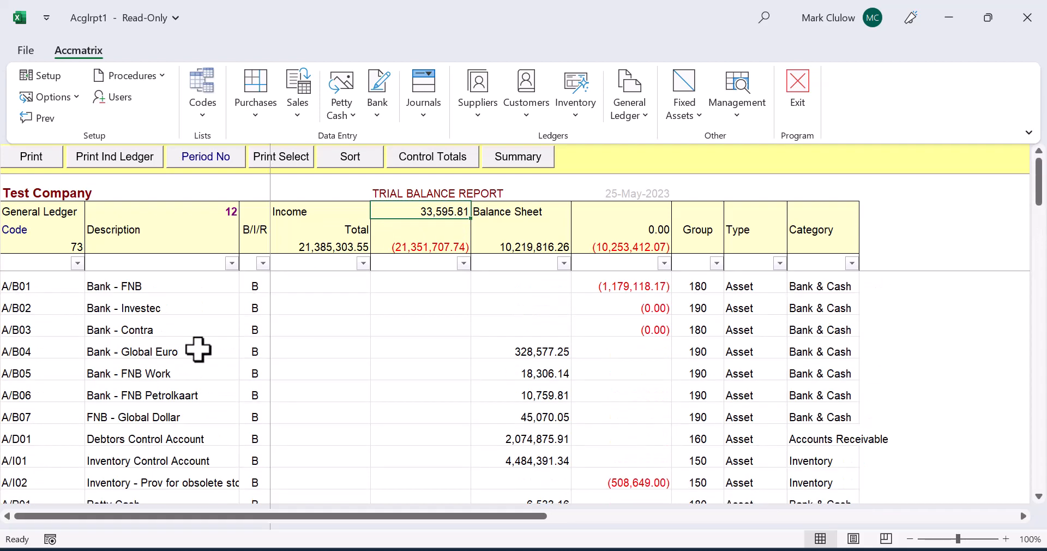
click(780, 264)
click(600, 368)
click(610, 383)
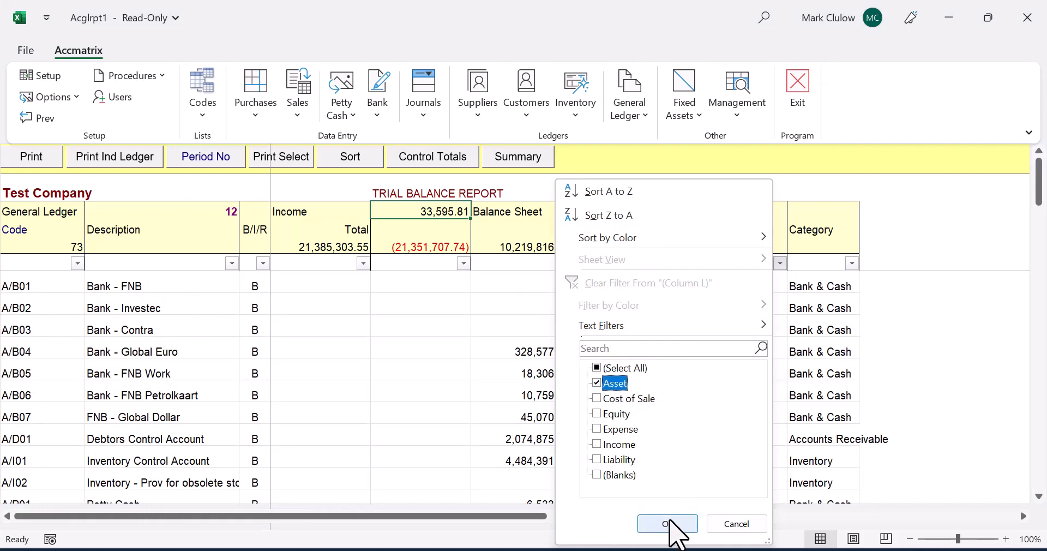
click(667, 524)
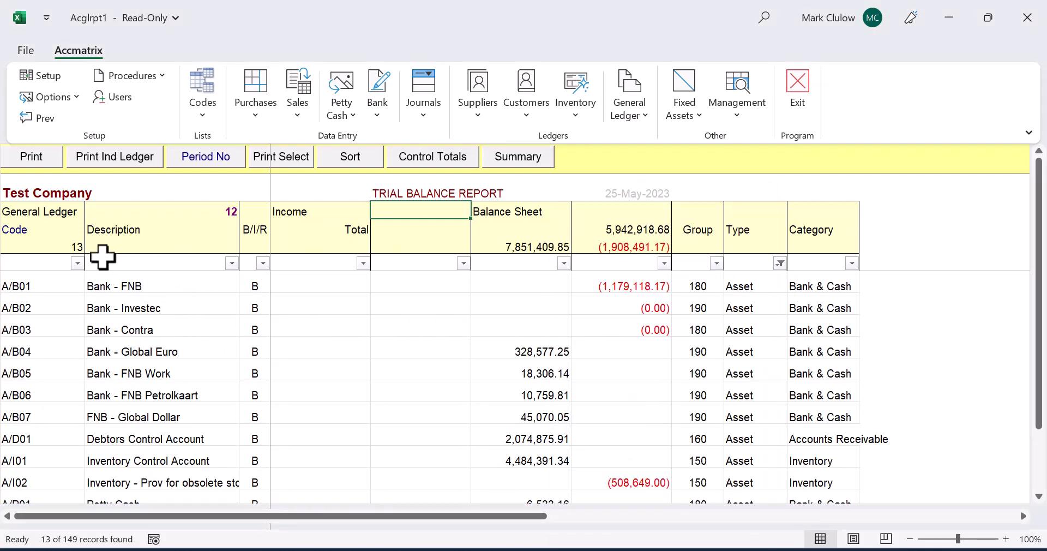
scroll(785, 381, down, 3)
scroll(789, 371, up, 3)
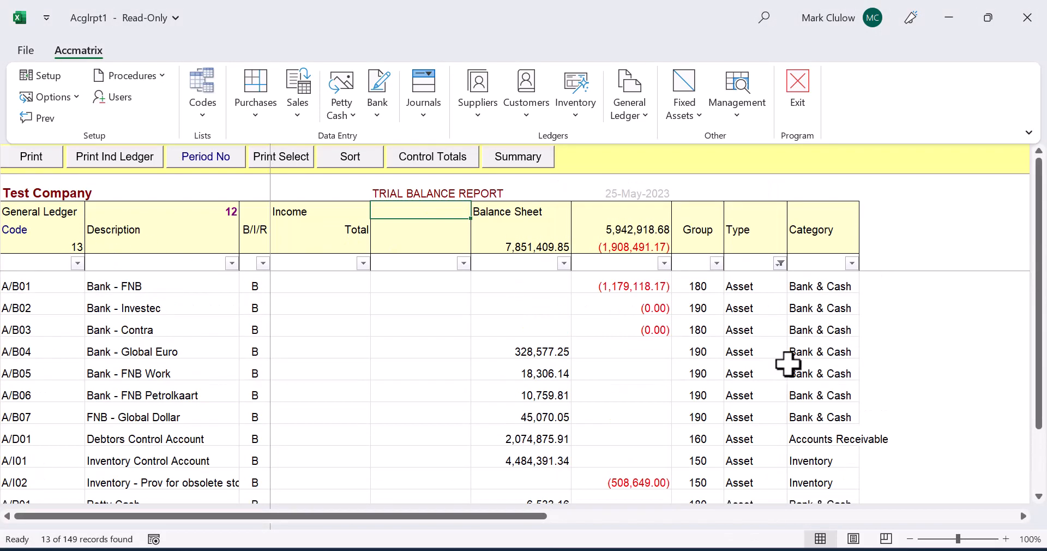
Switch the Type filter from Asset to Liability and review the liability accounts
click(780, 263)
click(610, 383)
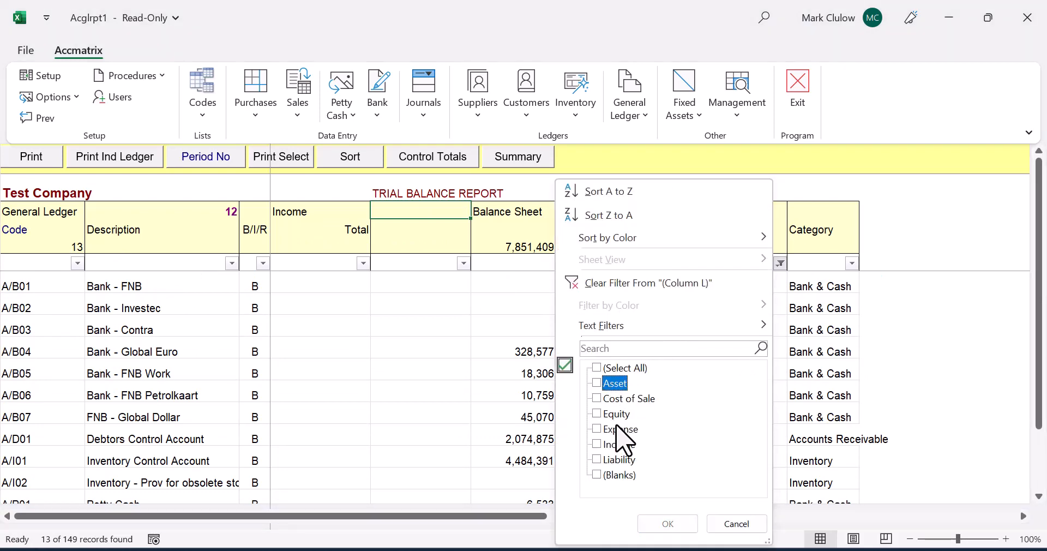
click(620, 460)
click(667, 524)
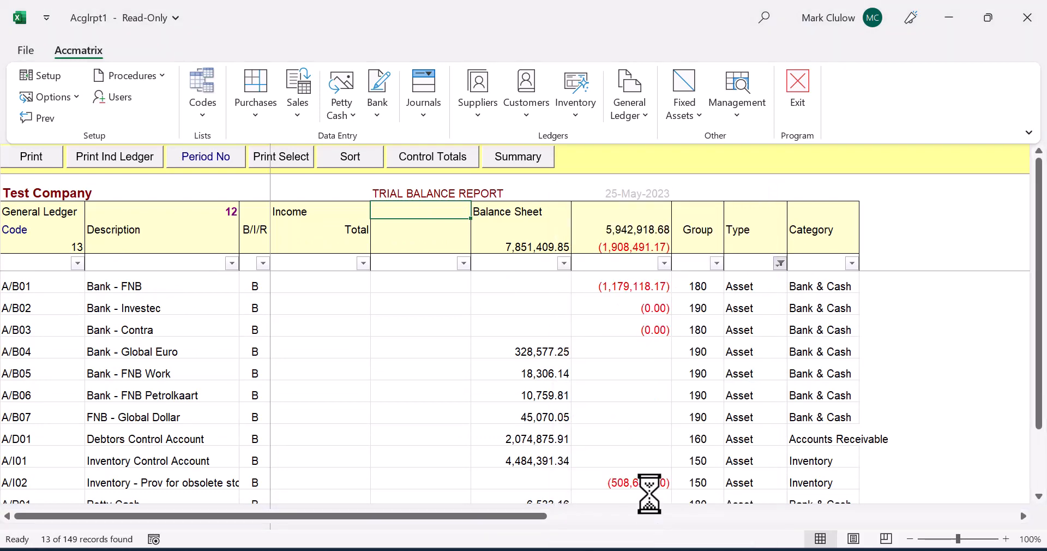
scroll(538, 318, down, 2)
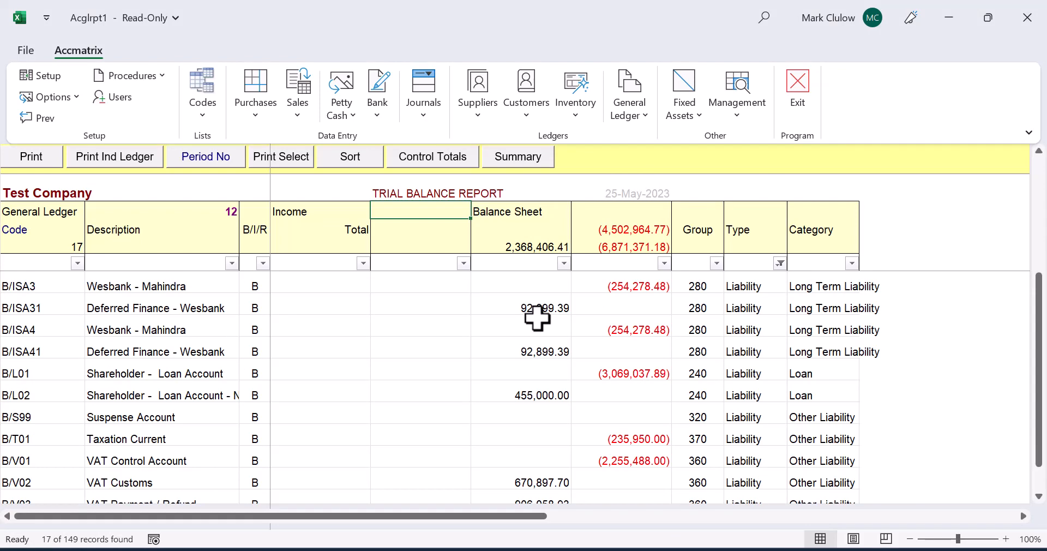
scroll(540, 330, down, 1)
scroll(383, 329, up, 3)
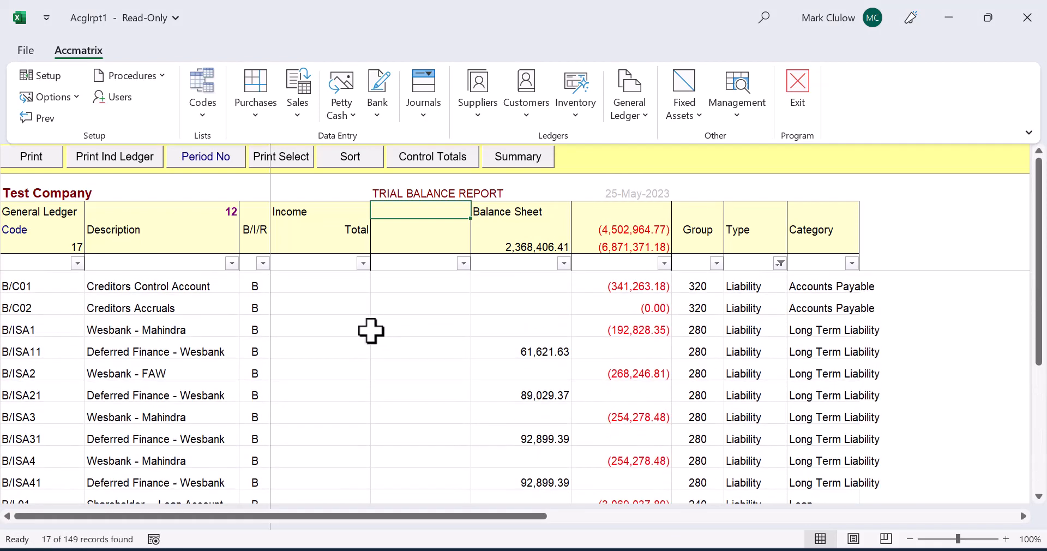
Remove the Type filter to list all trial balance accounts and look through to the expense accounts
click(781, 264)
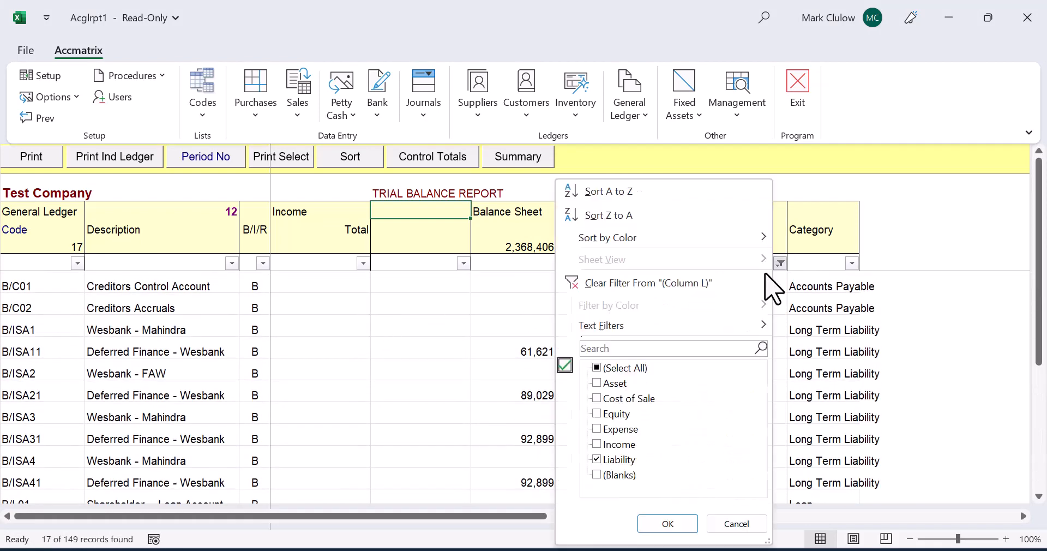
click(660, 524)
scroll(285, 334, down, 5)
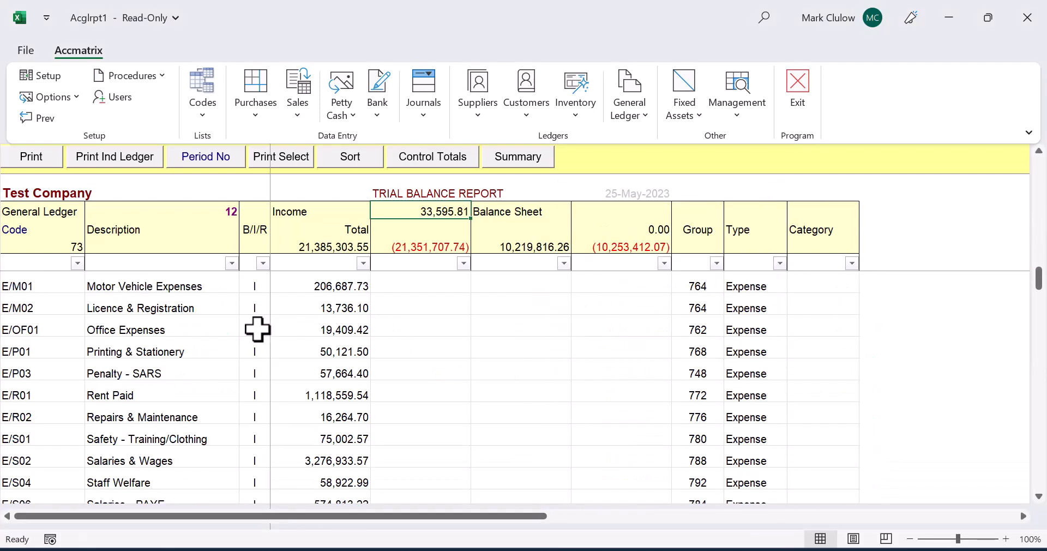
Open the Printing & Stationery individual account for periods 1 to 12, review its running balance, and return to the trial balance
double_click(159, 350)
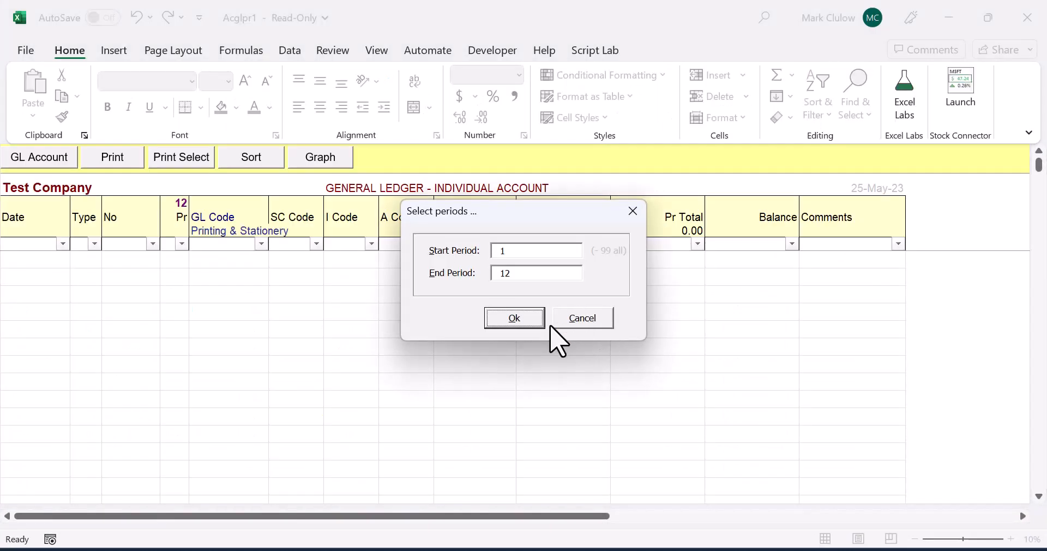
click(511, 320)
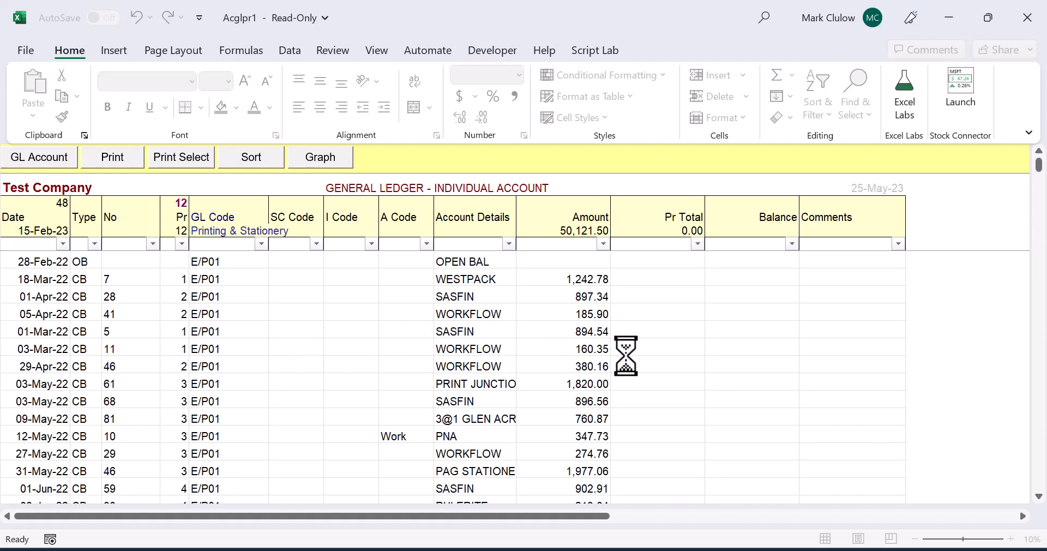
click(693, 365)
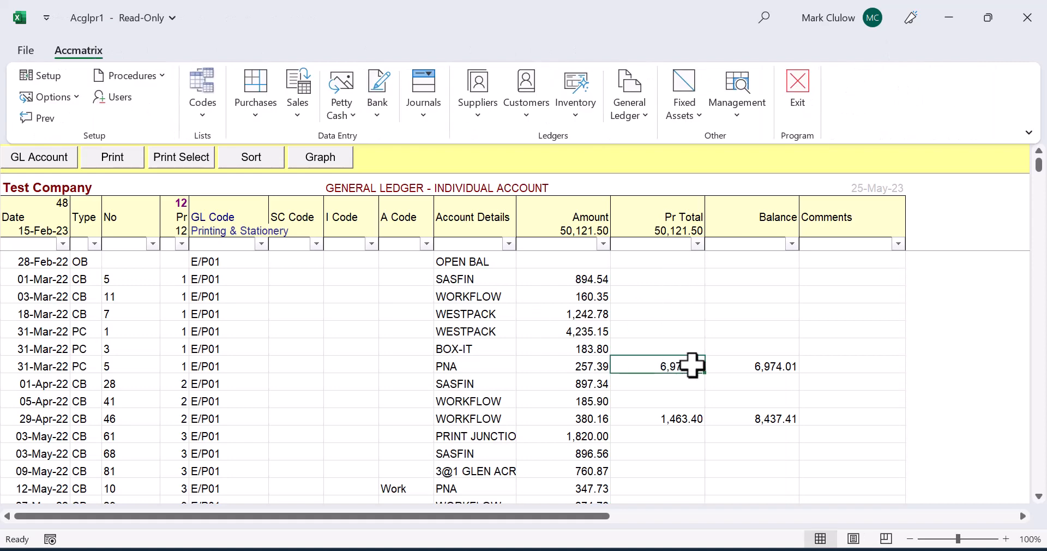
scroll(742, 370, down, 8)
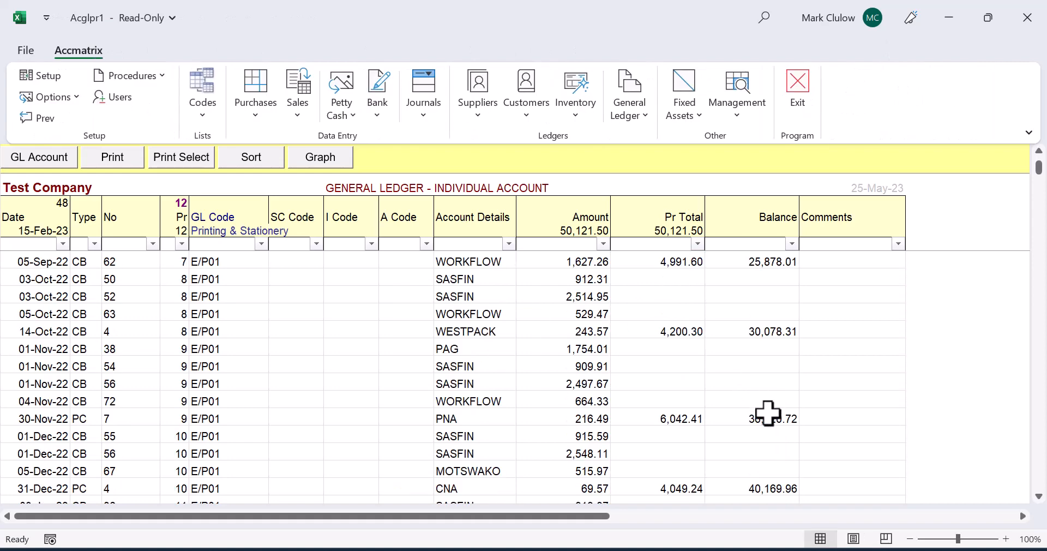
scroll(768, 413, down, 6)
click(746, 348)
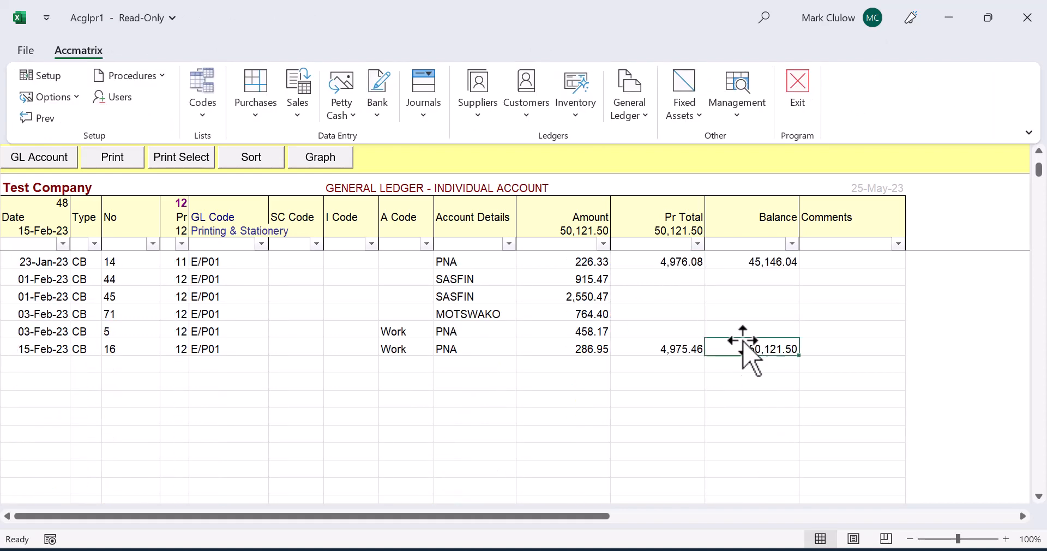
scroll(692, 348, up, 14)
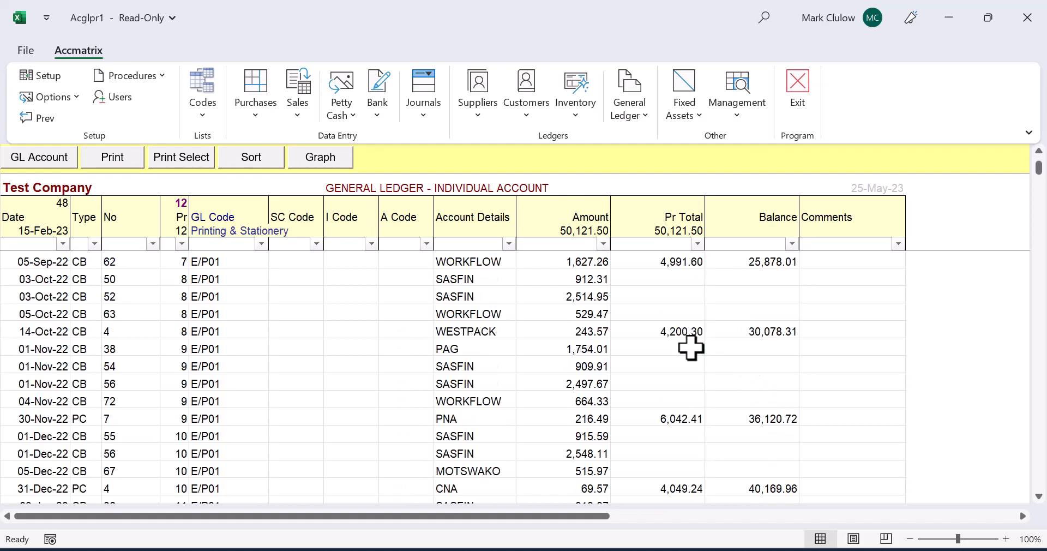
click(38, 119)
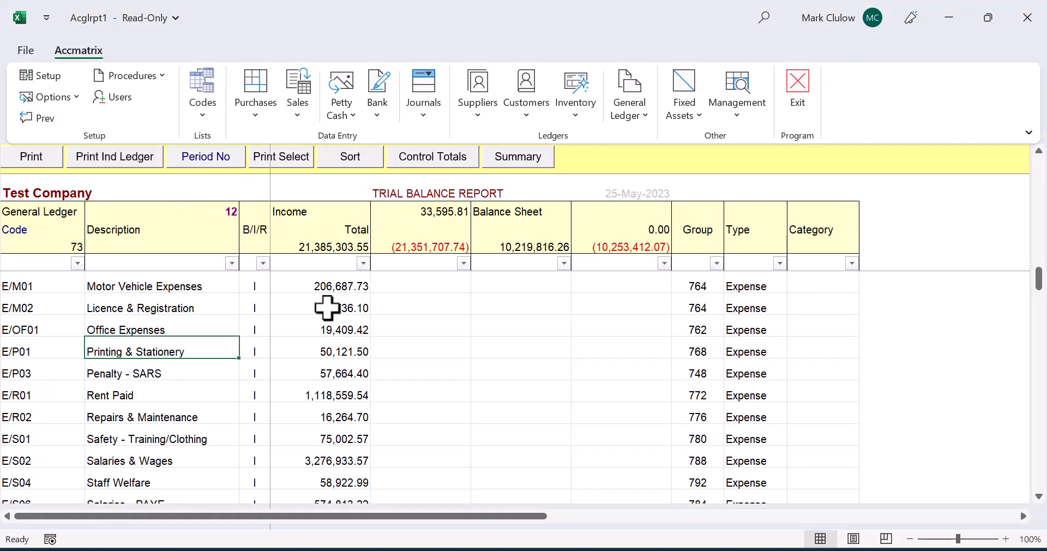
Open the Staff Welfare individual account, compare its closing balance with the Amount total, and return to the trial balance
scroll(228, 326, down, 3)
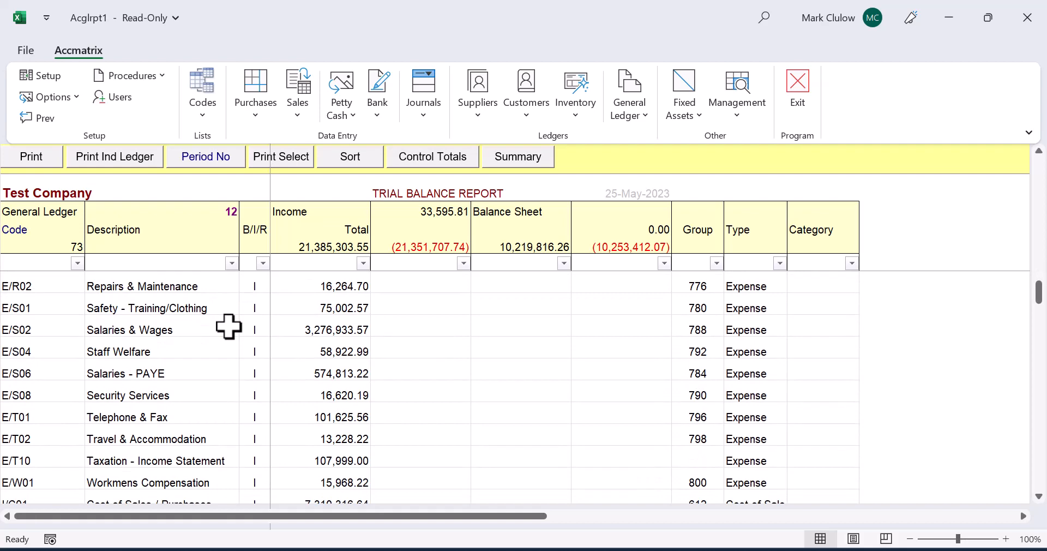
double_click(201, 348)
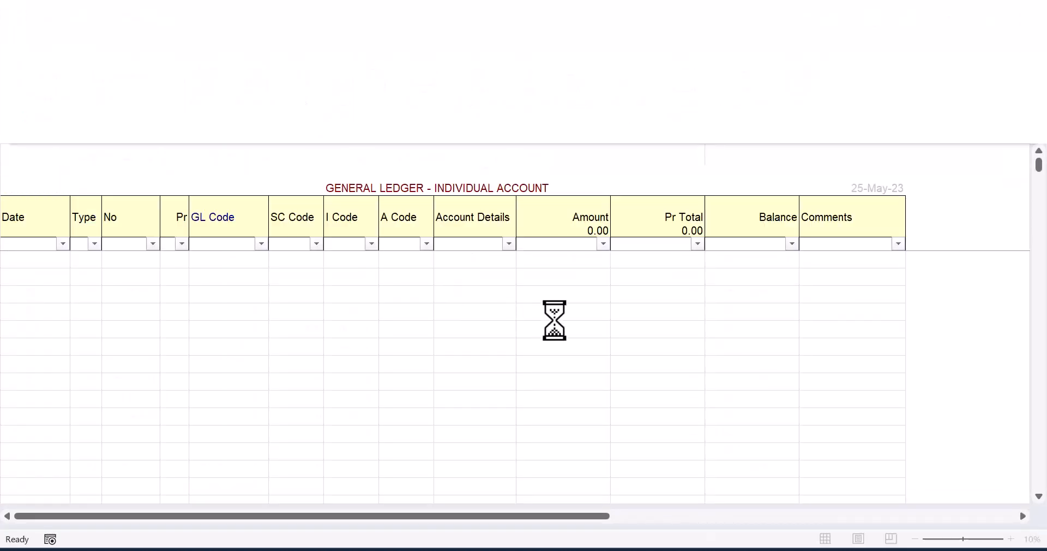
click(514, 317)
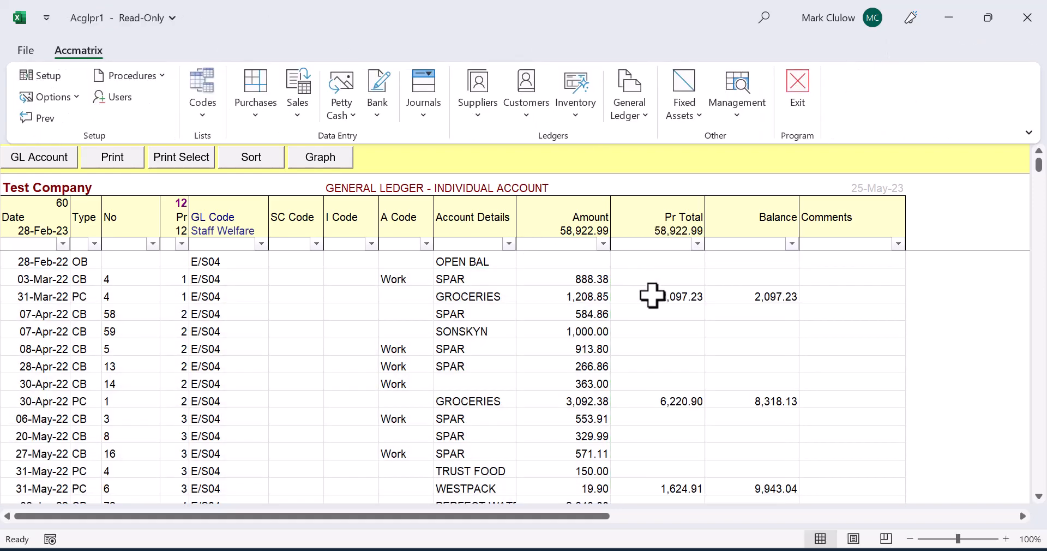
scroll(807, 357, down, 16)
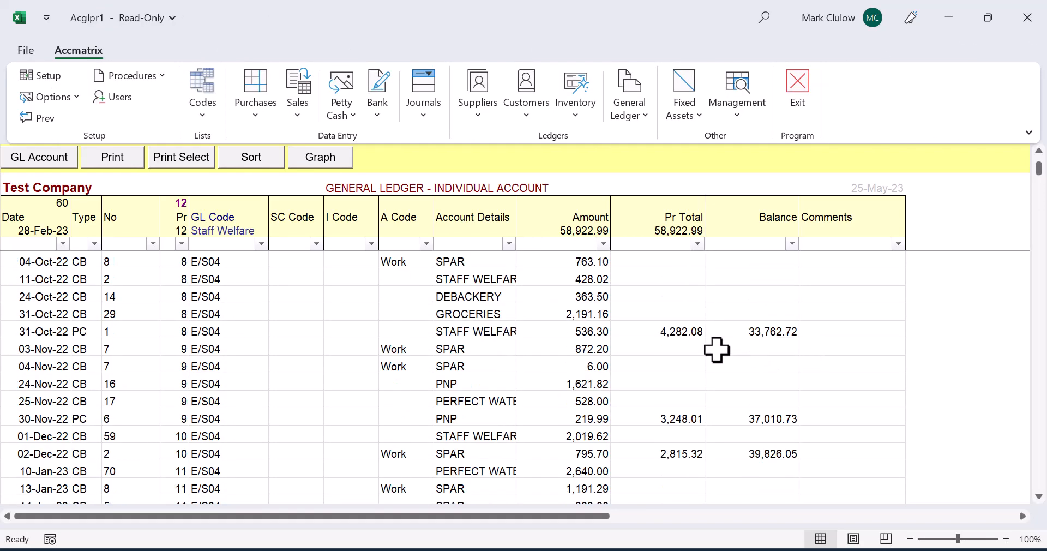
scroll(717, 349, down, 3)
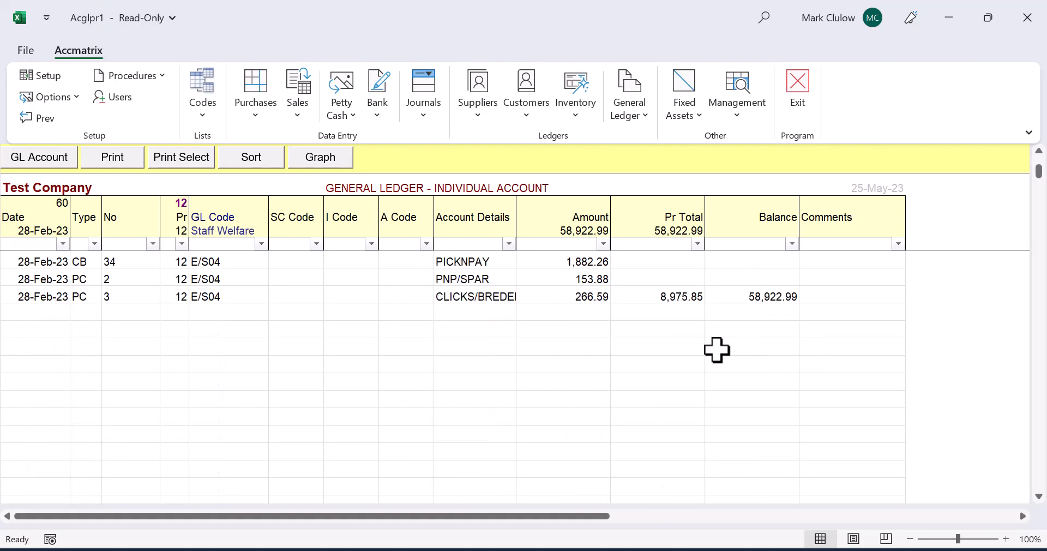
click(766, 297)
click(592, 229)
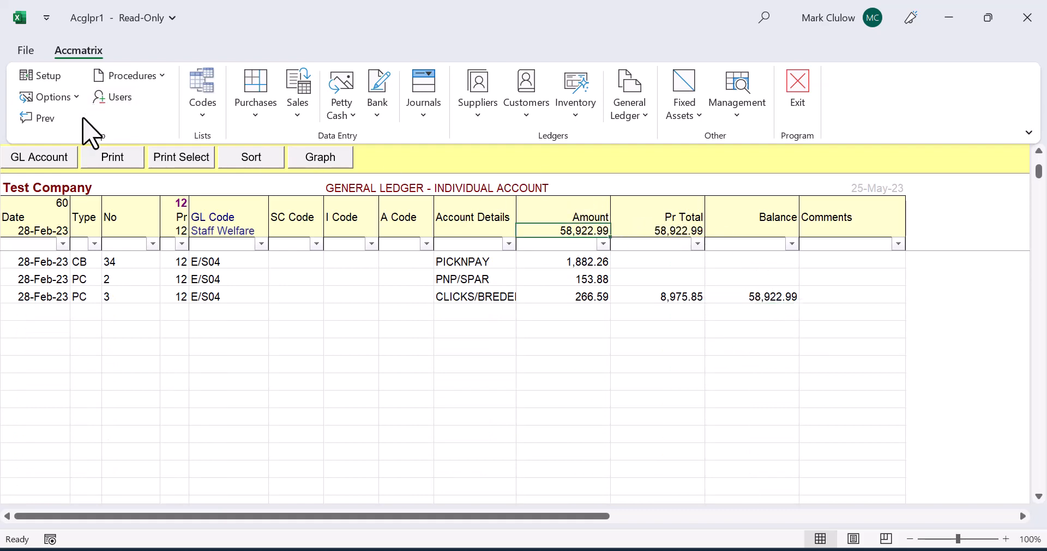
click(24, 119)
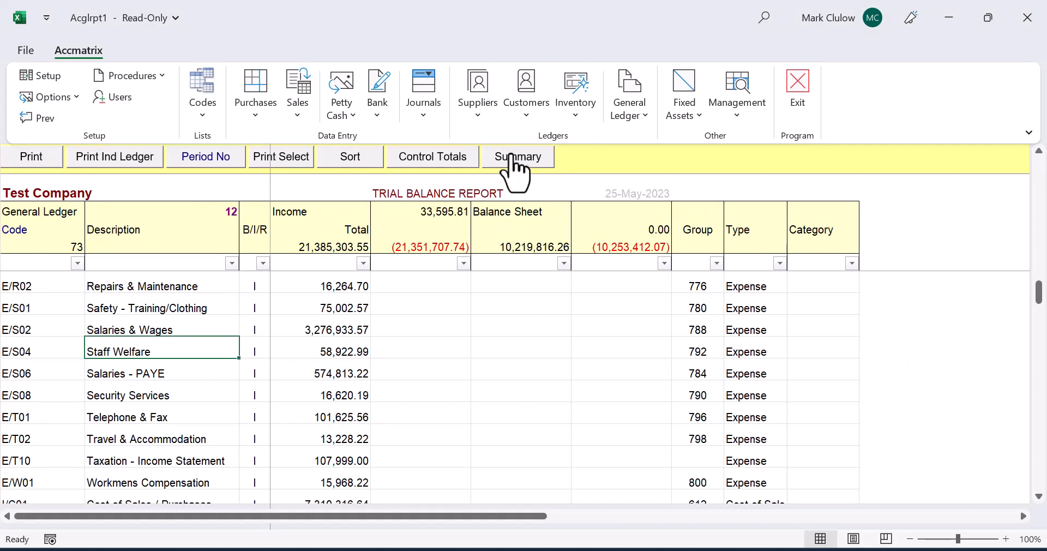
Generate the General Ledger report with start period 1 and end period 12
click(637, 116)
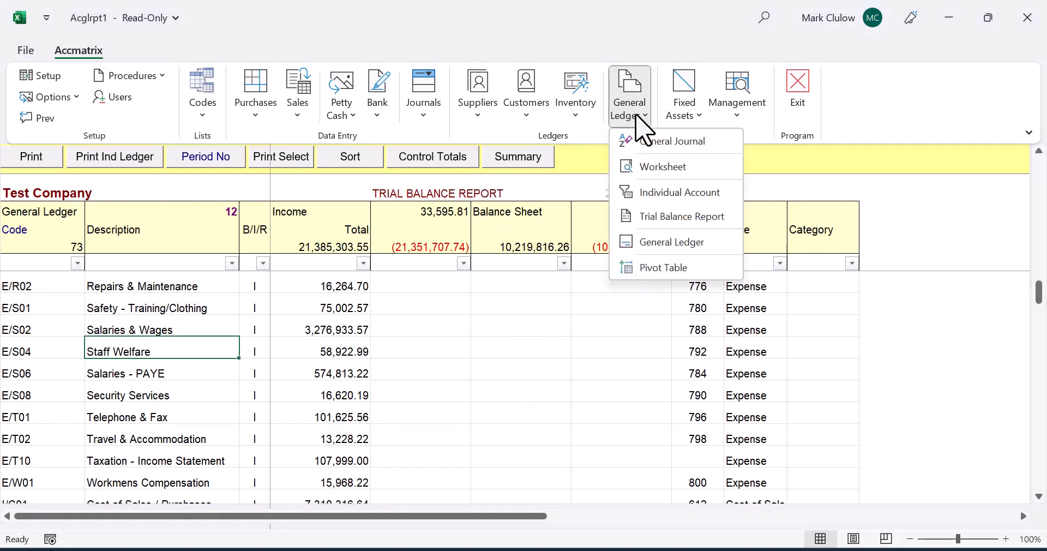
click(661, 245)
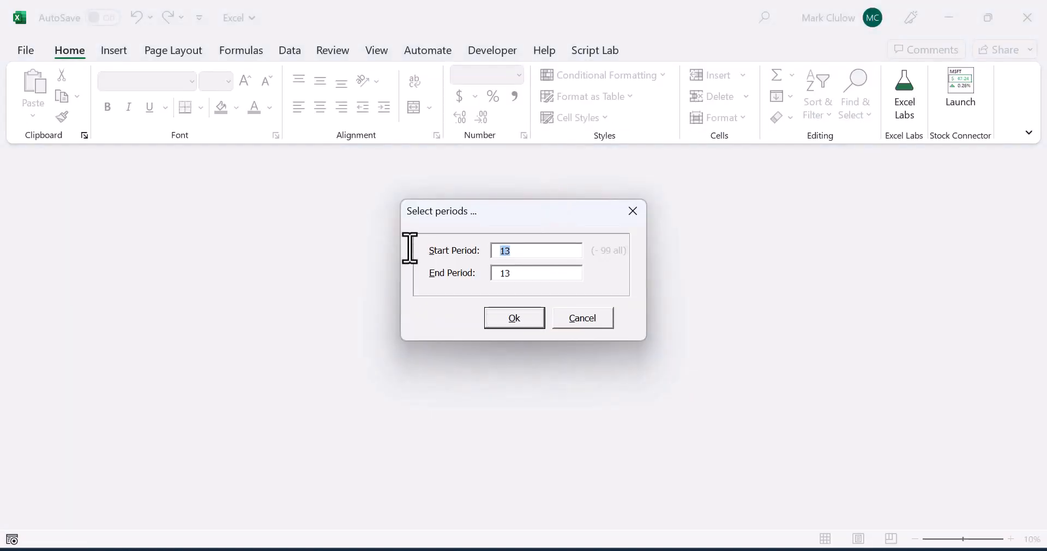
text(1)
key(Tab)
text(12)
click(520, 320)
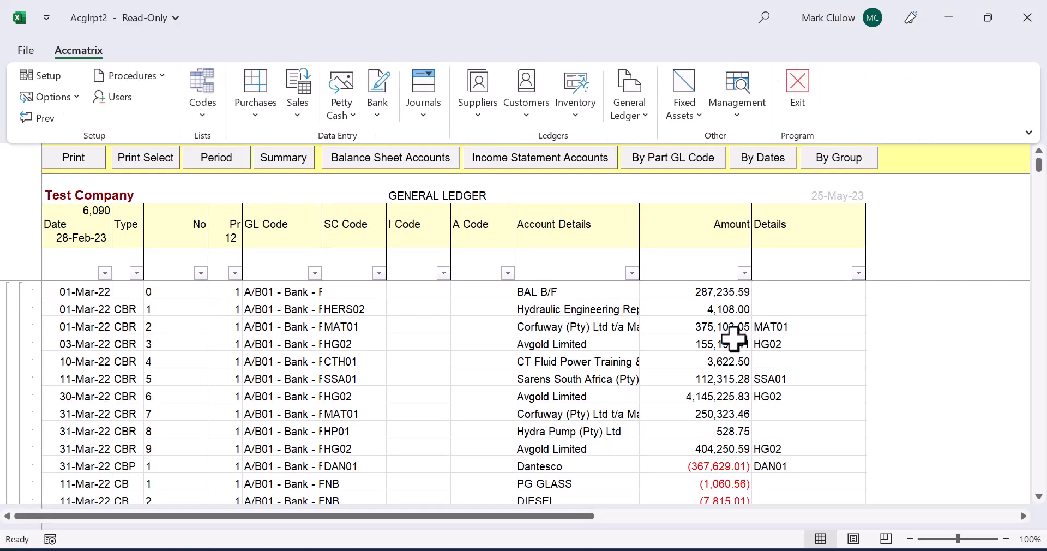
Look through the general ledger transactions and account subtotals, from the bank account to the Safety - Training/Clothing expenses
scroll(736, 339, down, 2)
scroll(733, 339, up, 2)
scroll(734, 340, down, 14)
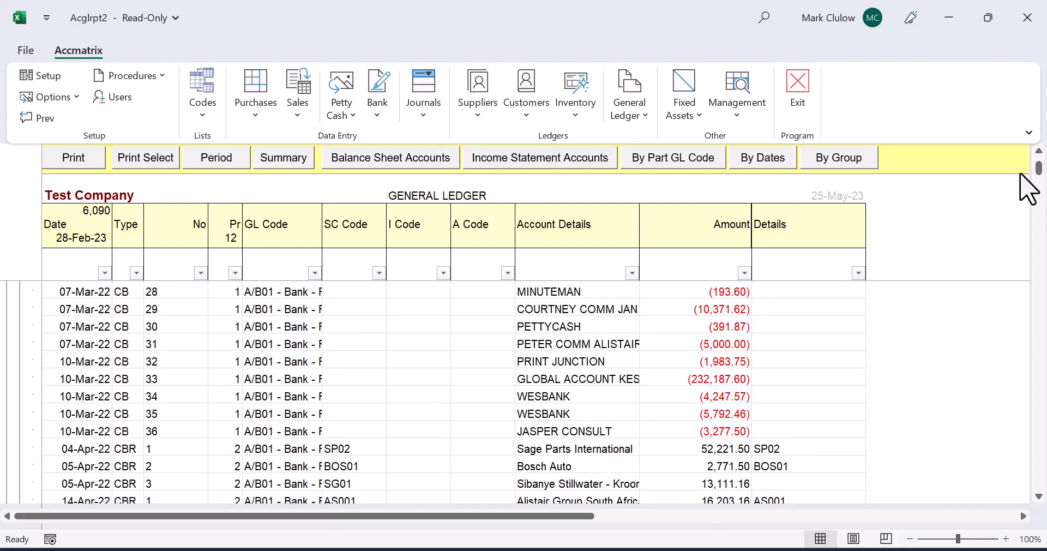
drag(1038, 166, 1040, 290)
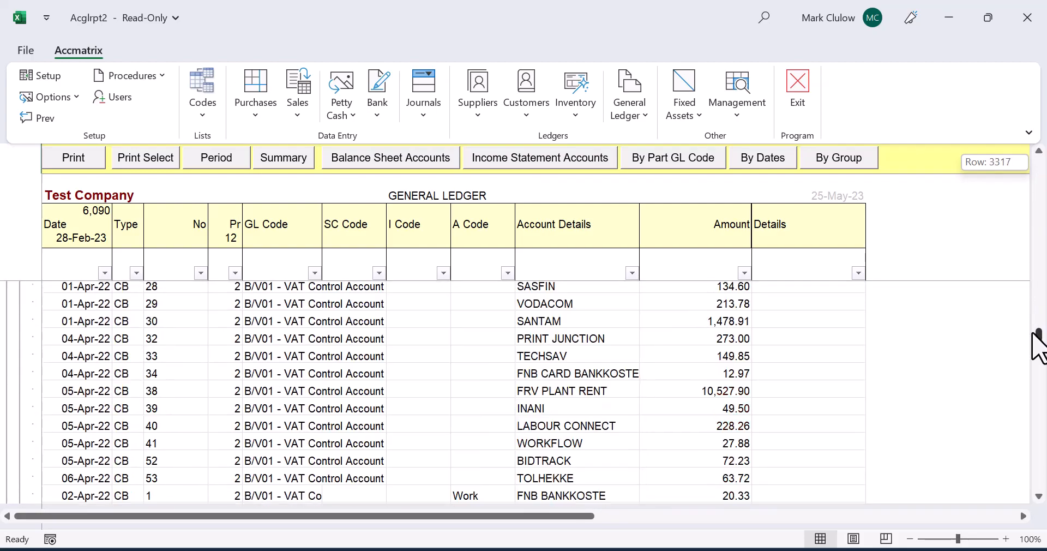
drag(1039, 386, 1039, 424)
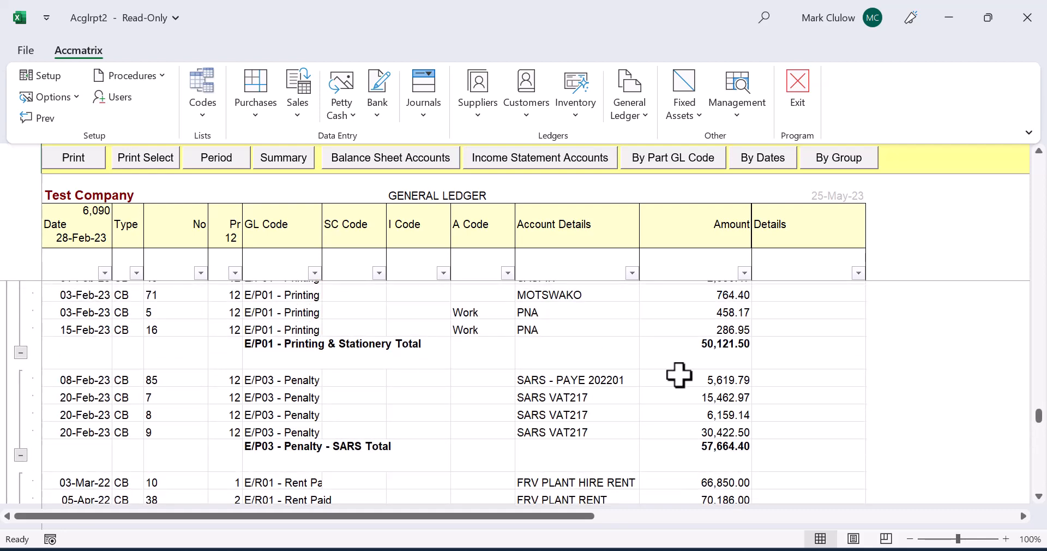
scroll(589, 358, down, 4)
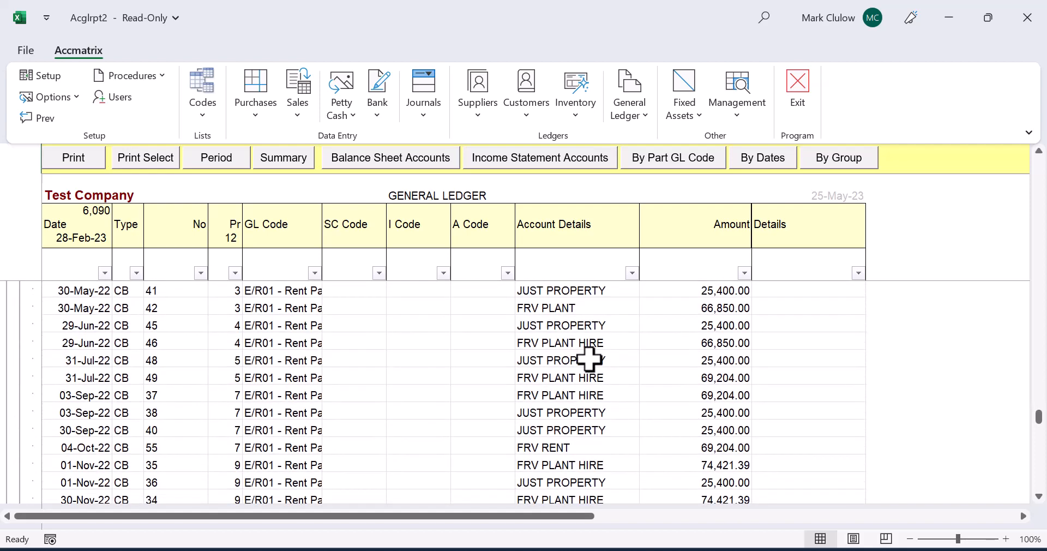
scroll(589, 358, down, 12)
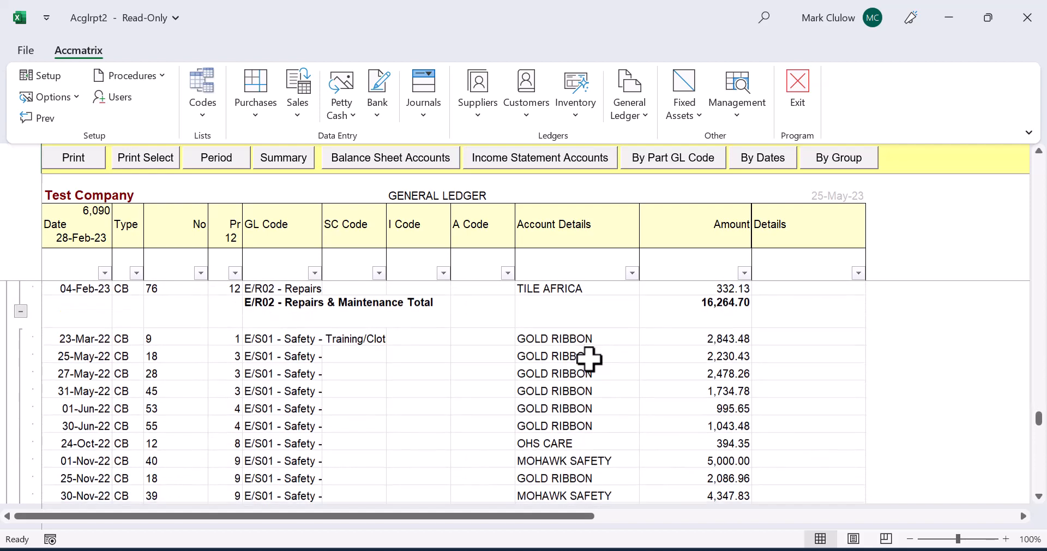
scroll(589, 358, up, 6)
scroll(589, 358, down, 6)
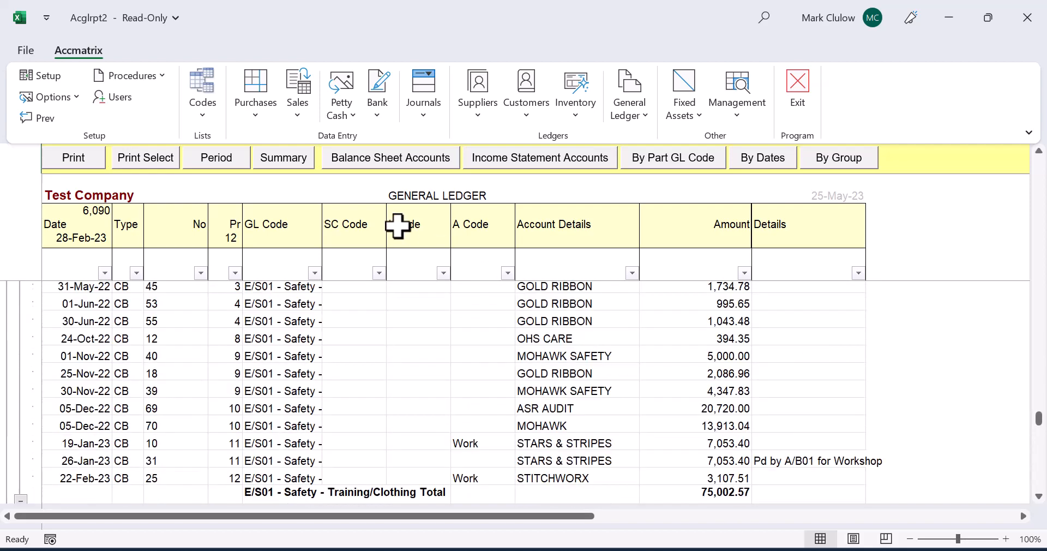
Summarise the general ledger to show only the account totals and review the expense totals
click(283, 157)
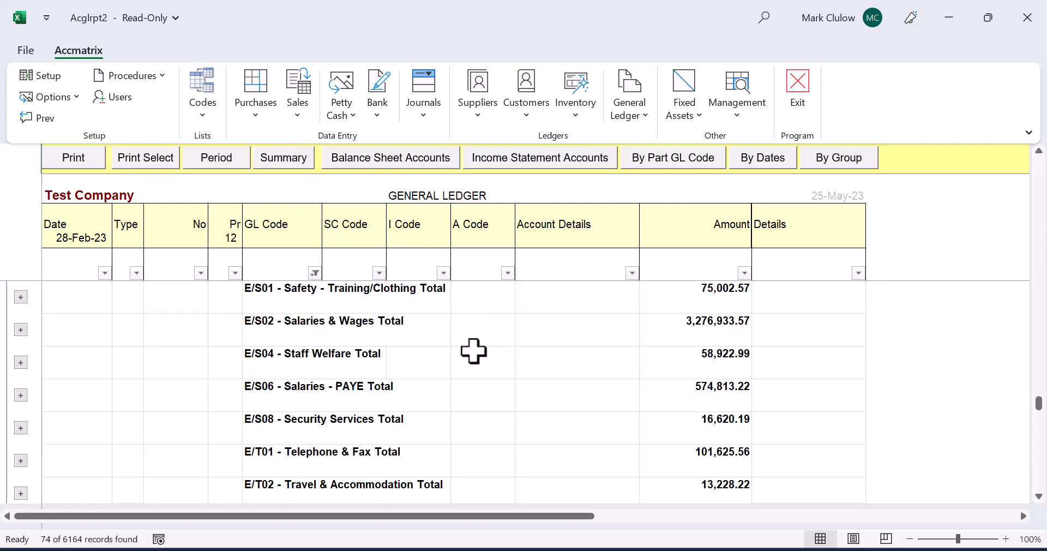
scroll(473, 350, up, 4)
scroll(484, 346, down, 4)
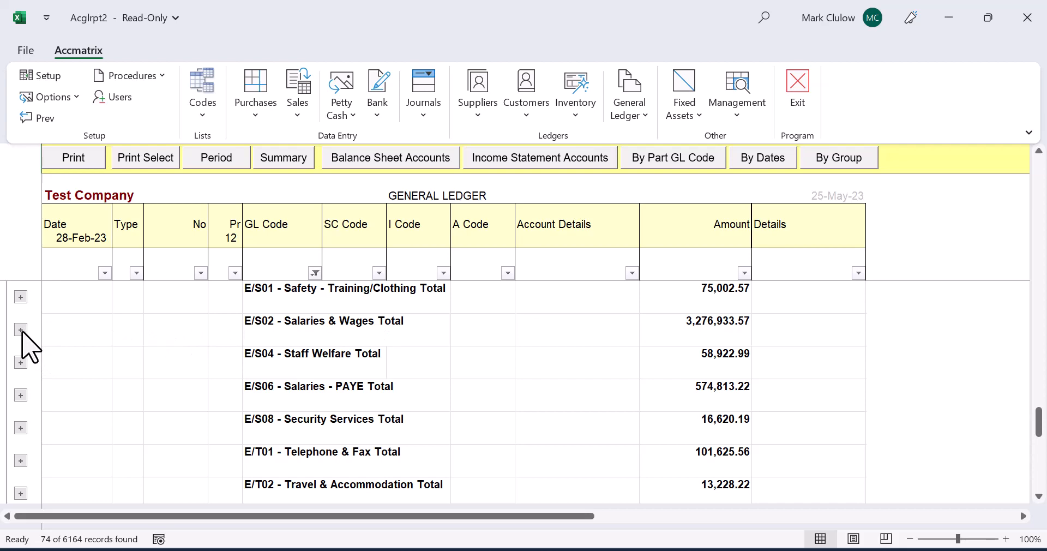
Expand the E/T01 - Telephone & Fax total in the summary and review its underlying transactions
scroll(28, 366, down, 1)
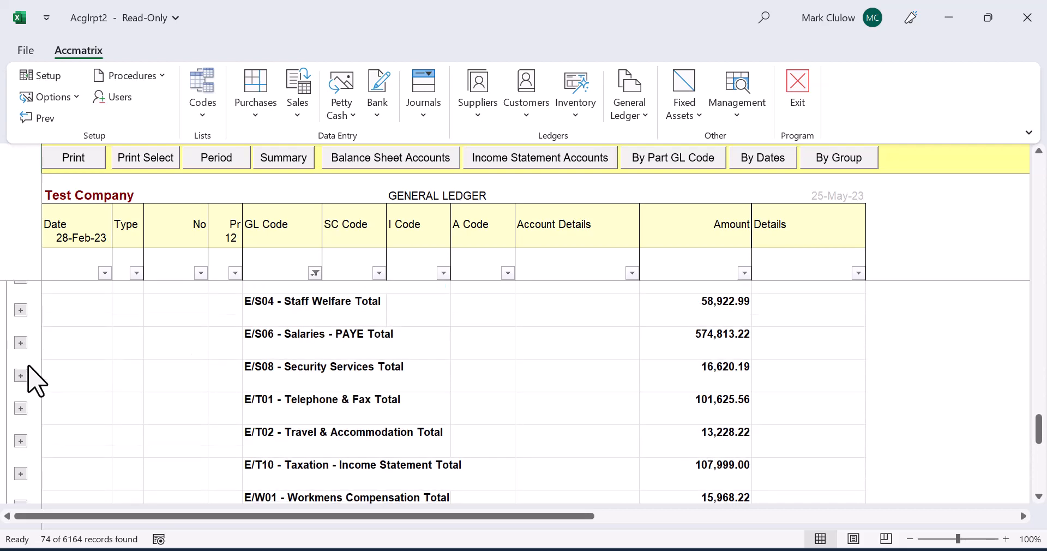
click(20, 394)
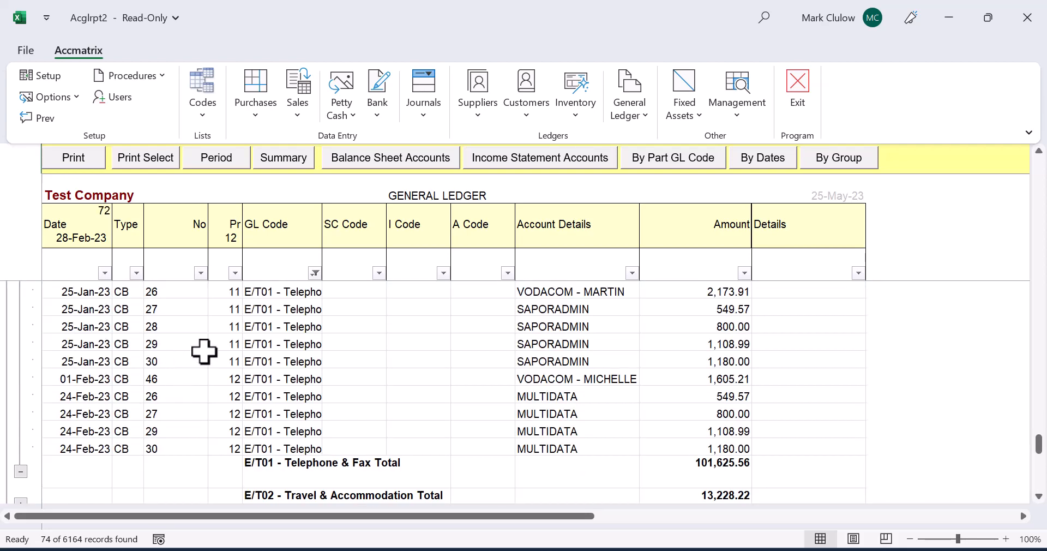
scroll(206, 350, up, 5)
scroll(211, 349, up, 15)
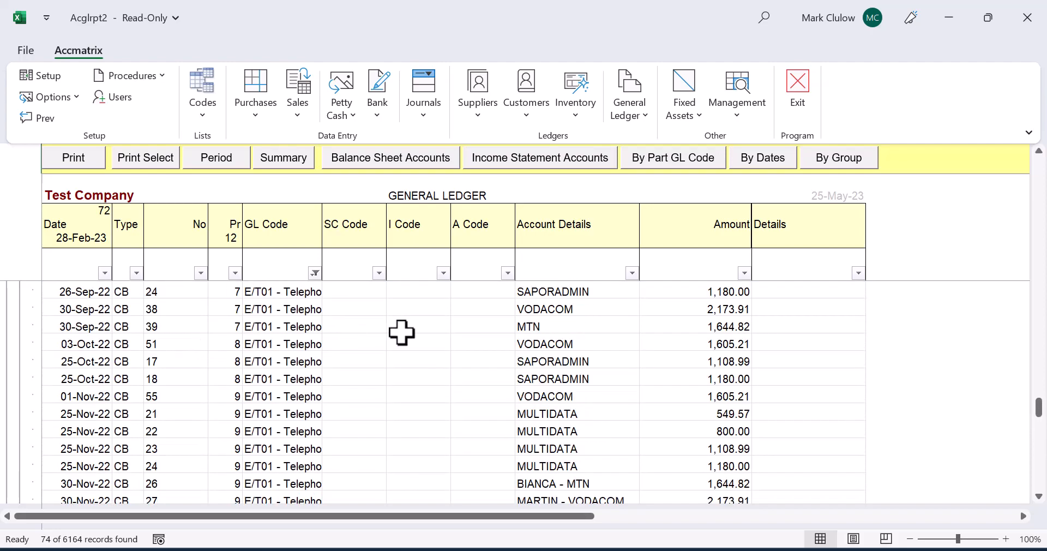
scroll(472, 336, up, 3)
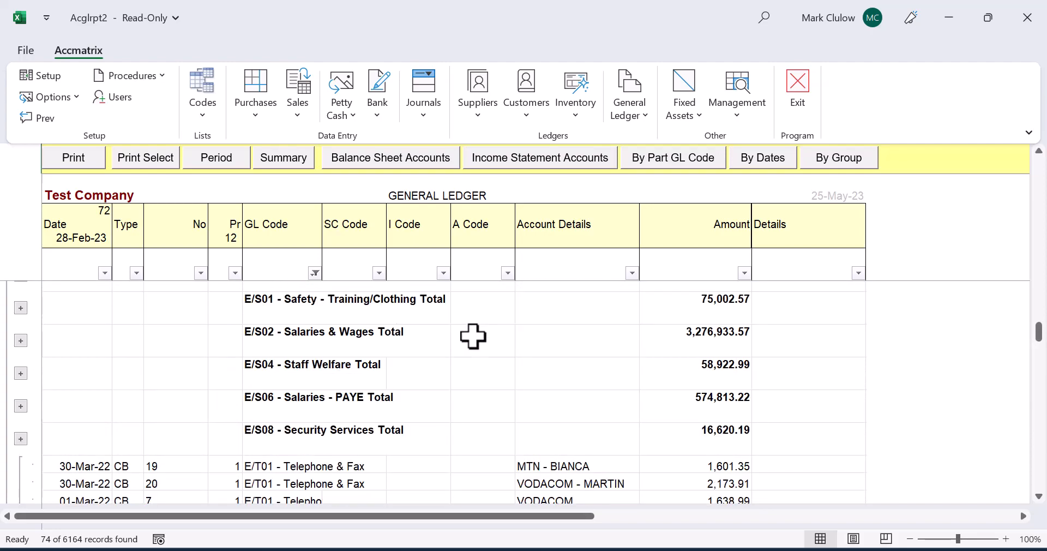
scroll(472, 336, down, 15)
scroll(472, 336, down, 10)
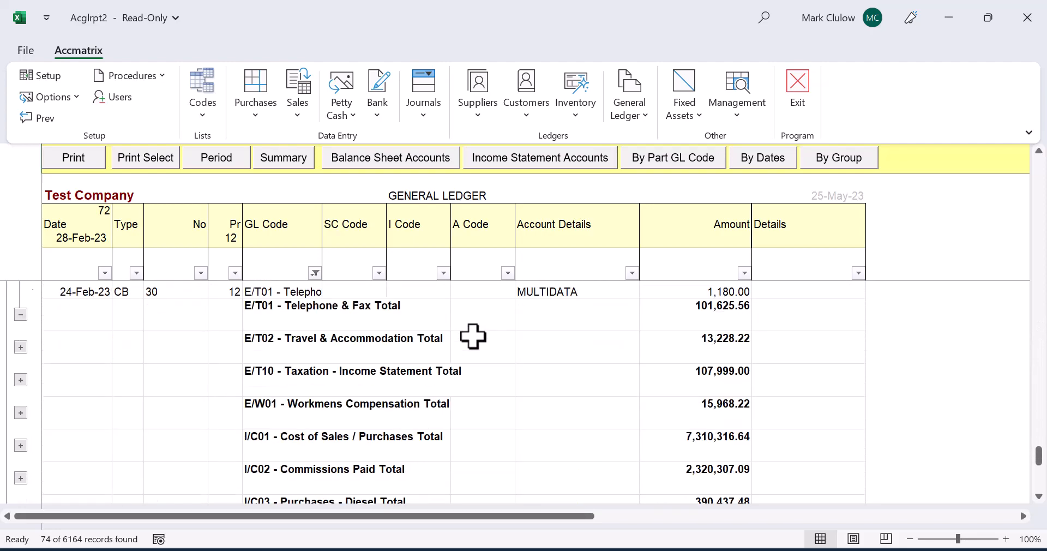
Generate the general ledger pivot table for all accounts, periods 0 to 12, and check its Grand Total row
click(634, 103)
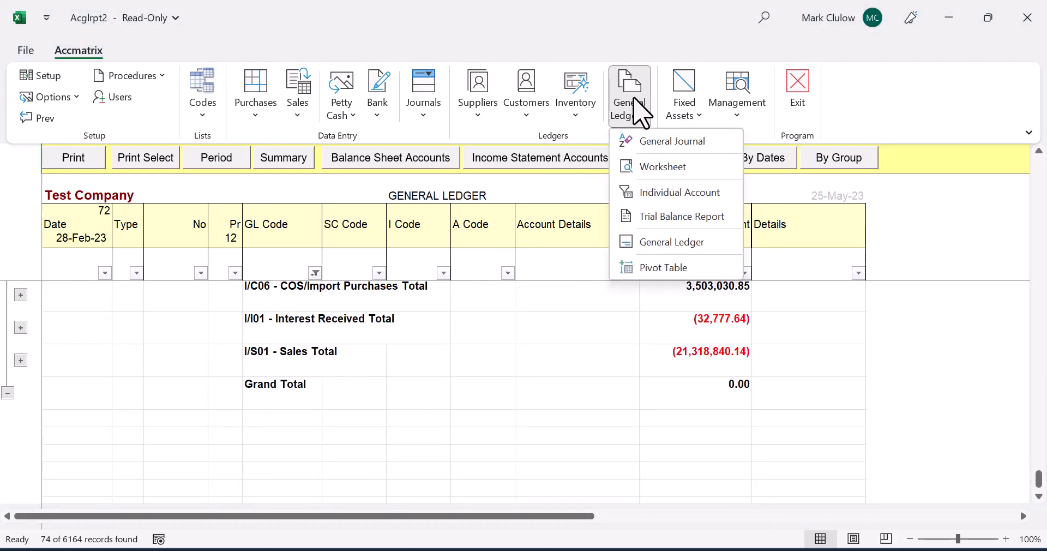
click(649, 270)
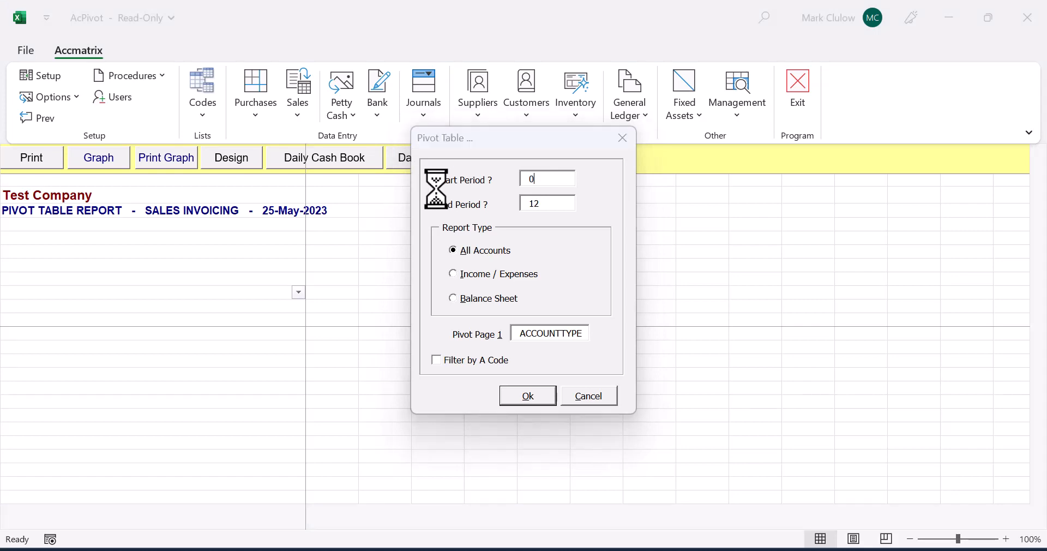
scroll(281, 373, down, 15)
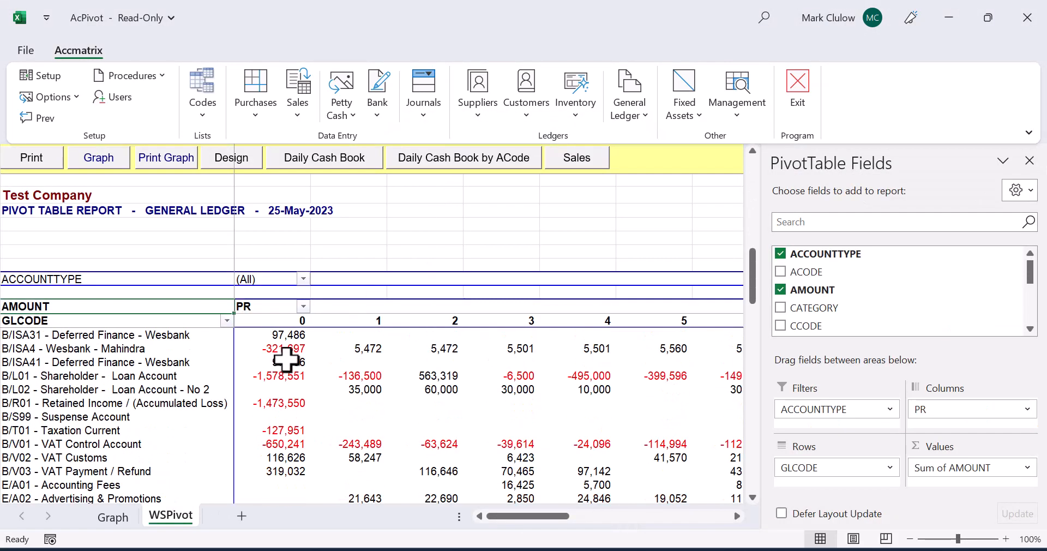
scroll(286, 360, down, 4)
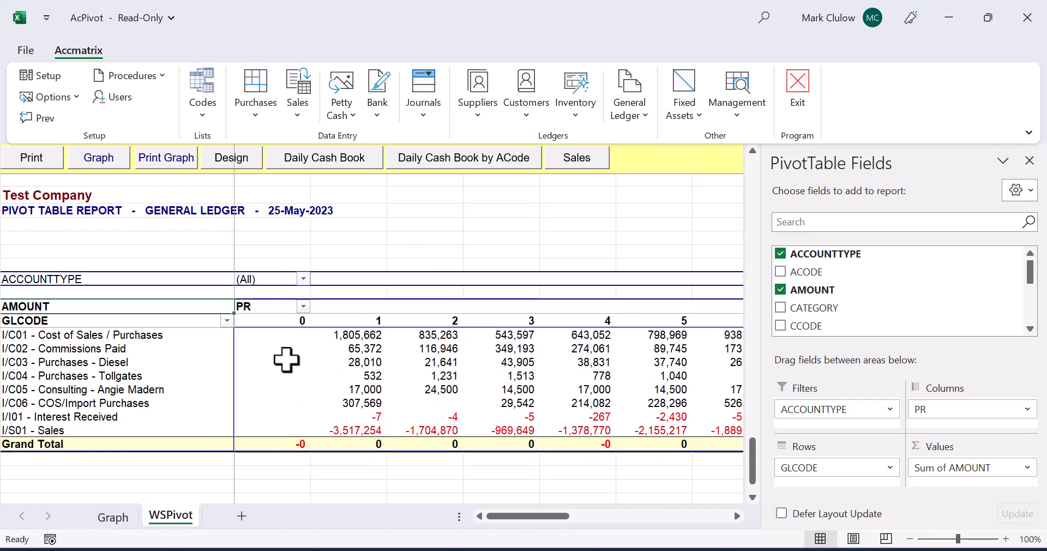
click(282, 443)
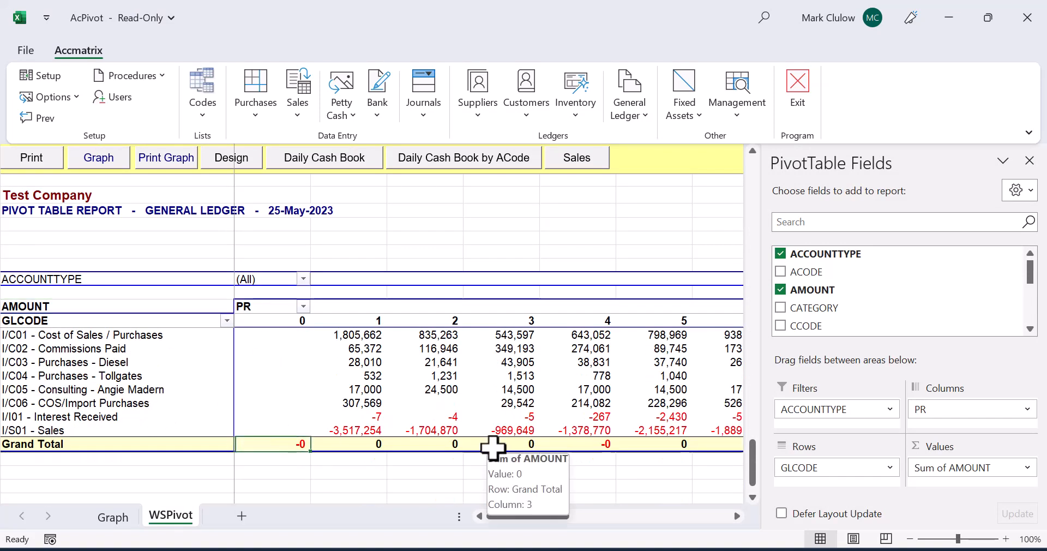
Check the pivot table's Grand Total row across the periods up to 8 and back to period 1
key(Right)
key(Right)
key(Right)
key(Right)
key(Right)
key(Right)
key(Right)
key(Right)
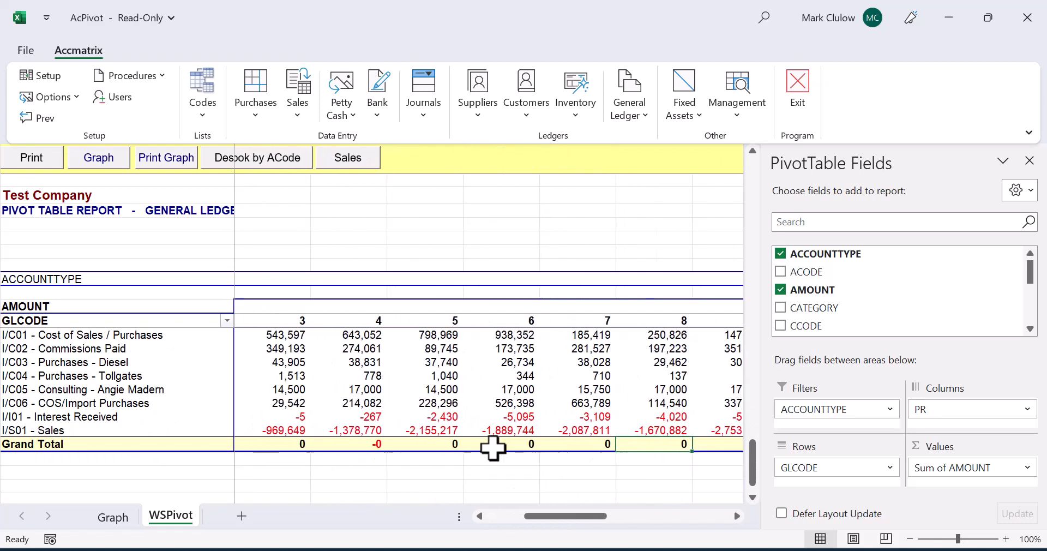
key(Left)
key(Left)
key(Left)
key(Left)
key(Left)
key(Left)
key(Left)
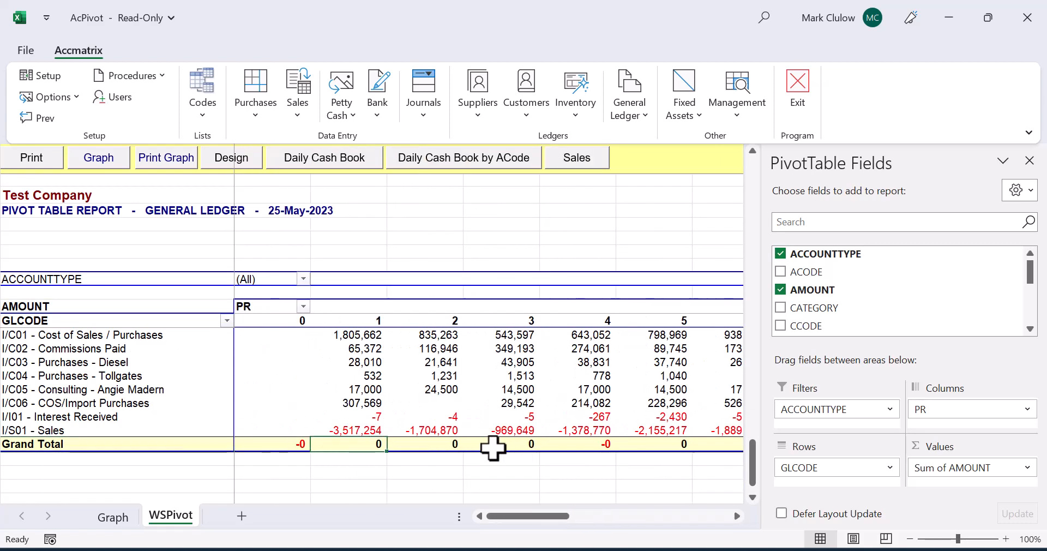
Drill into the period 4 amount of E/G01 - General Expenses, select the transaction amounts for checking, and return to the pivot table
scroll(309, 357, up, 15)
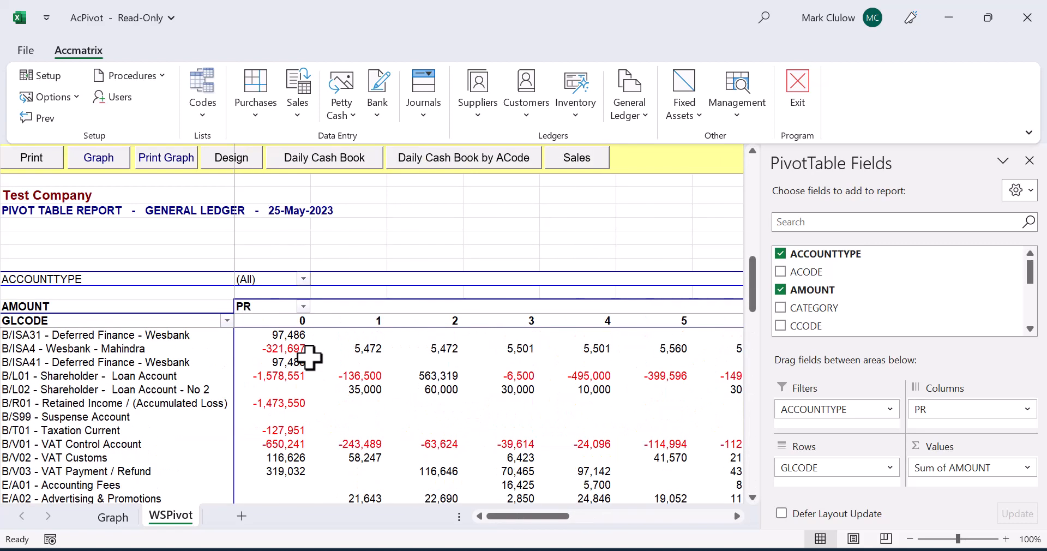
mouse_move(361, 338)
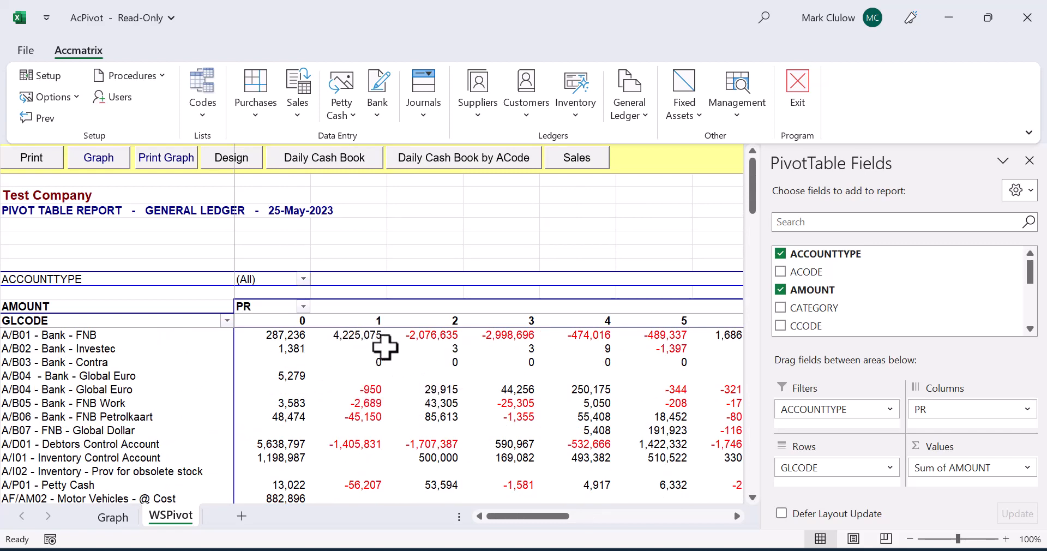
scroll(427, 365, down, 4)
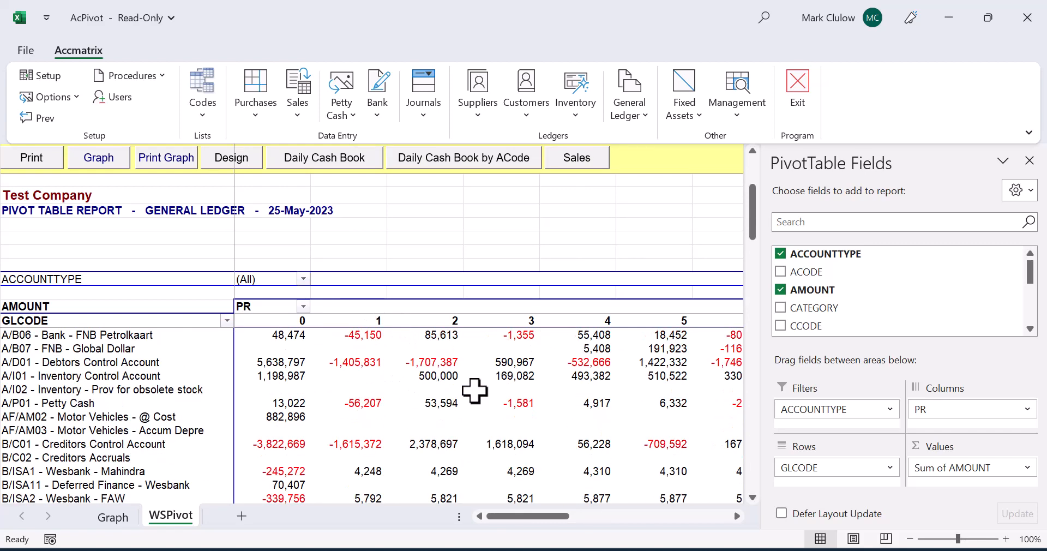
scroll(587, 402, down, 10)
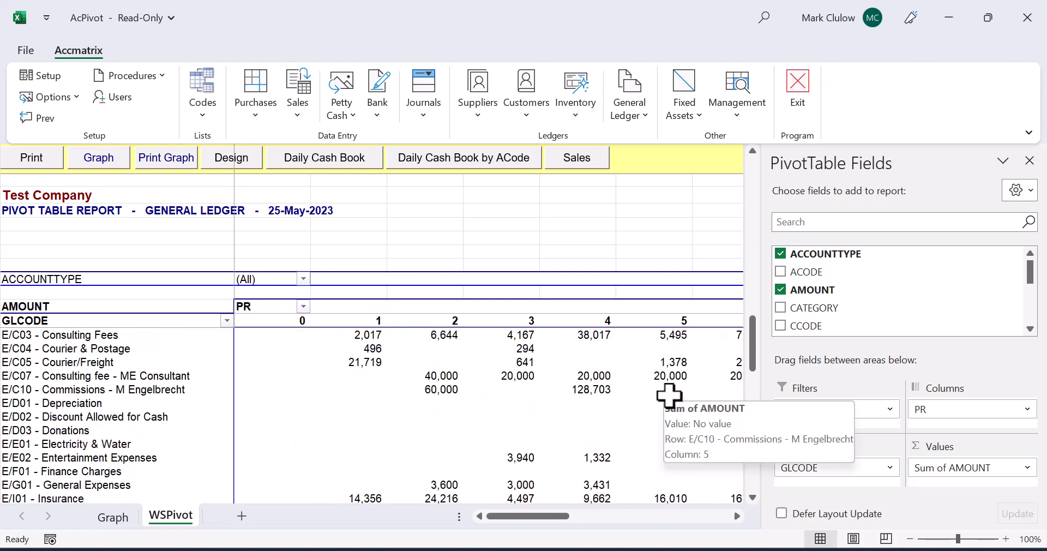
scroll(670, 396, down, 2)
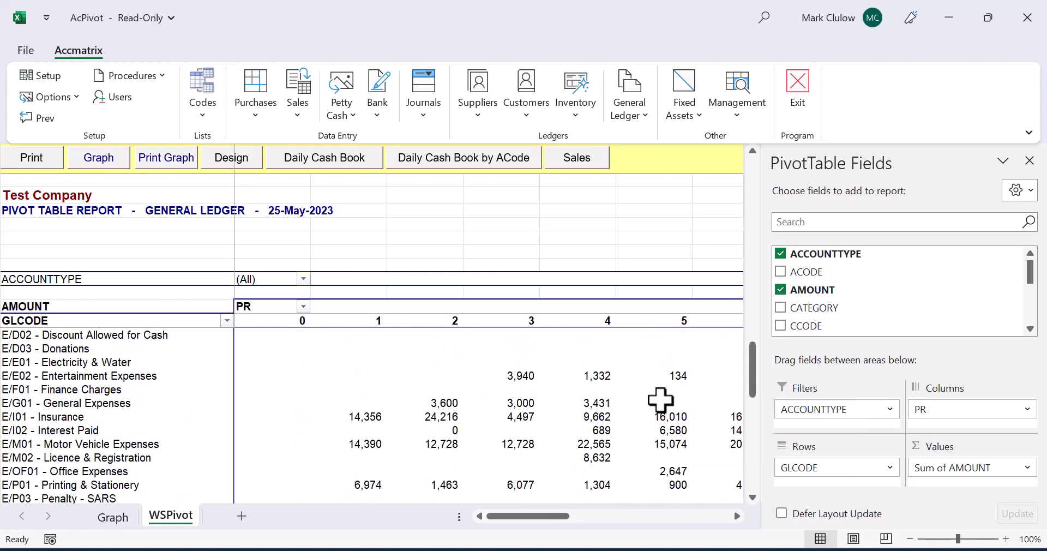
double_click(593, 404)
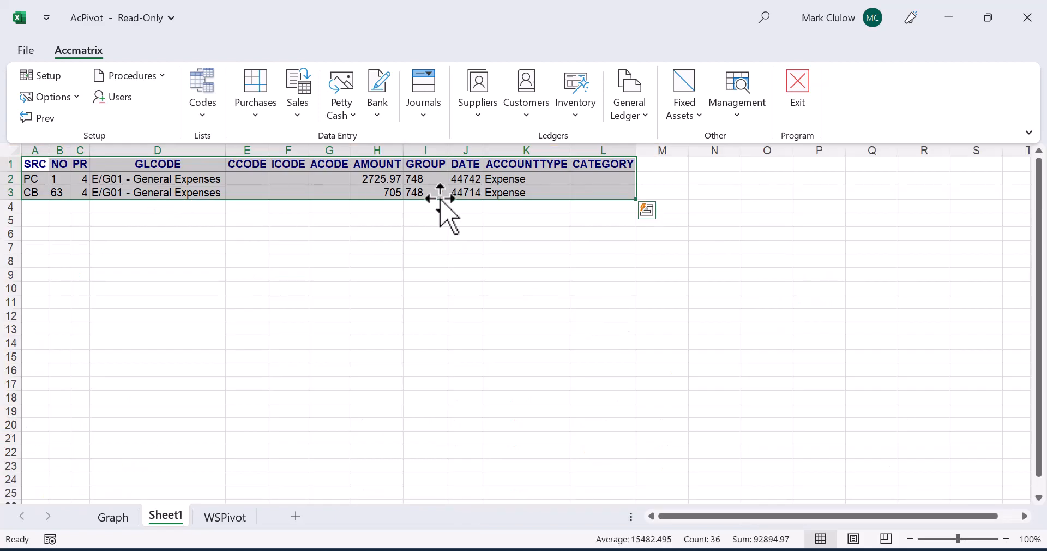
drag(385, 180, 387, 190)
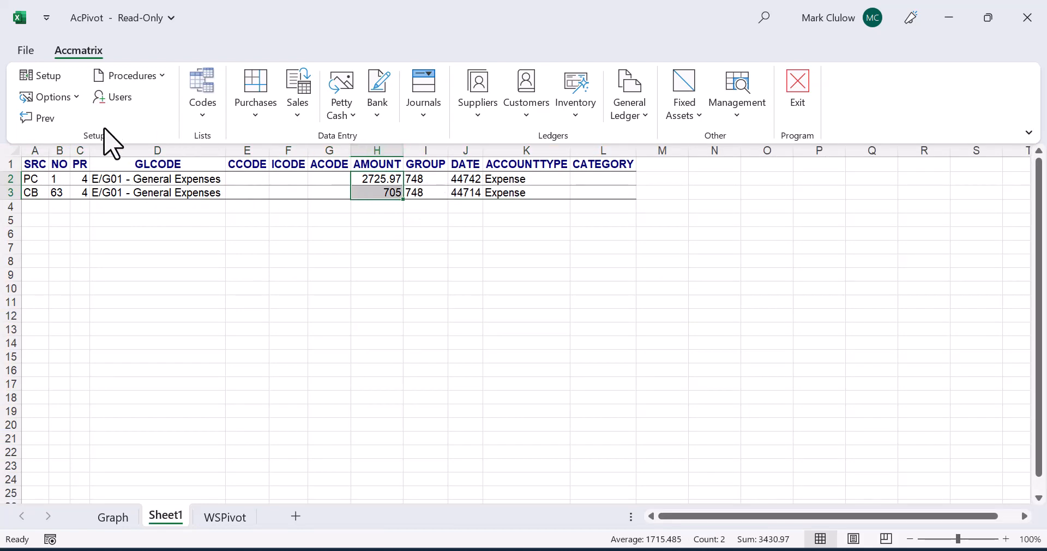
click(210, 518)
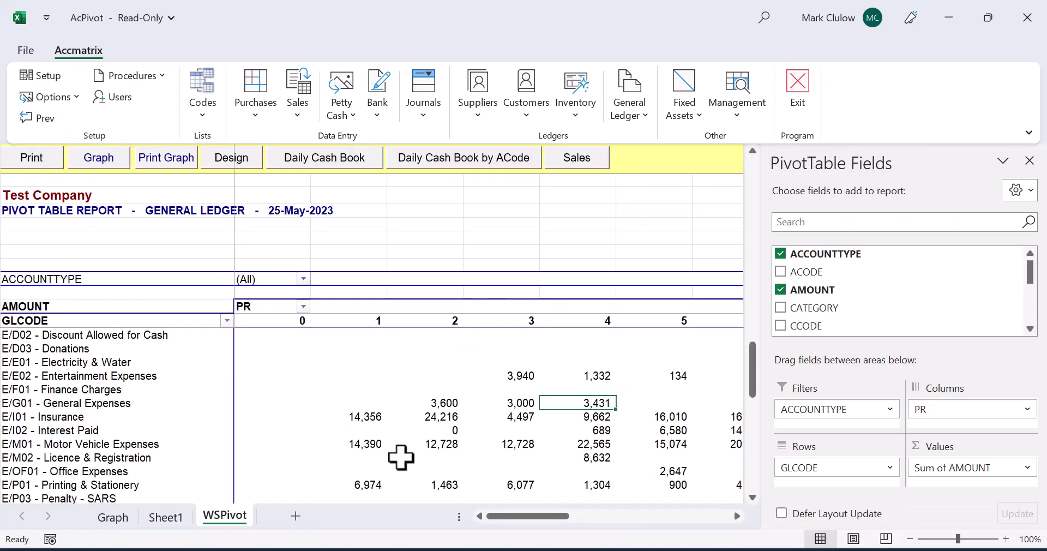
Review the Grand Total column for the expense, purchases and sales accounts in the pivot table
scroll(516, 394, down, 5)
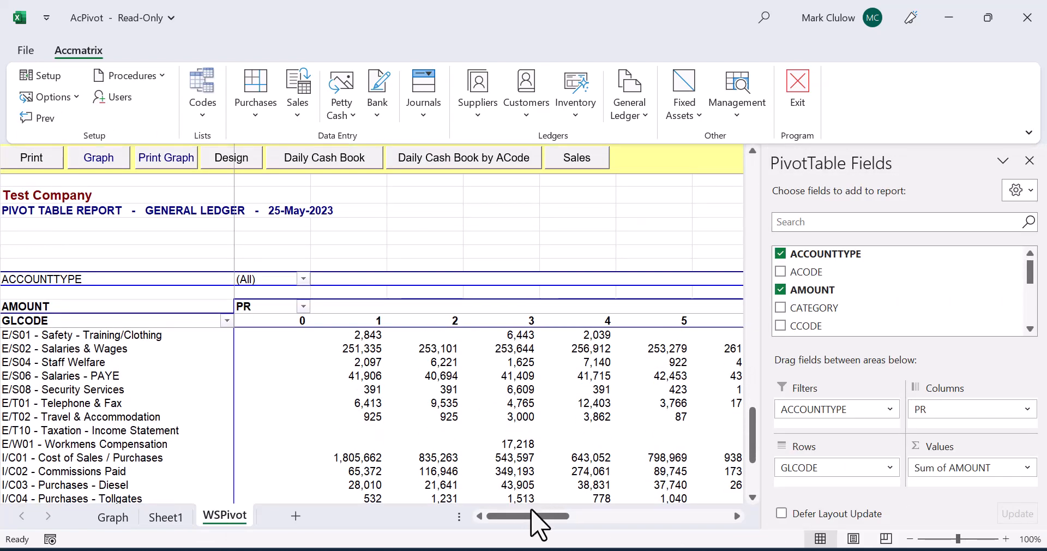
drag(536, 517, 638, 518)
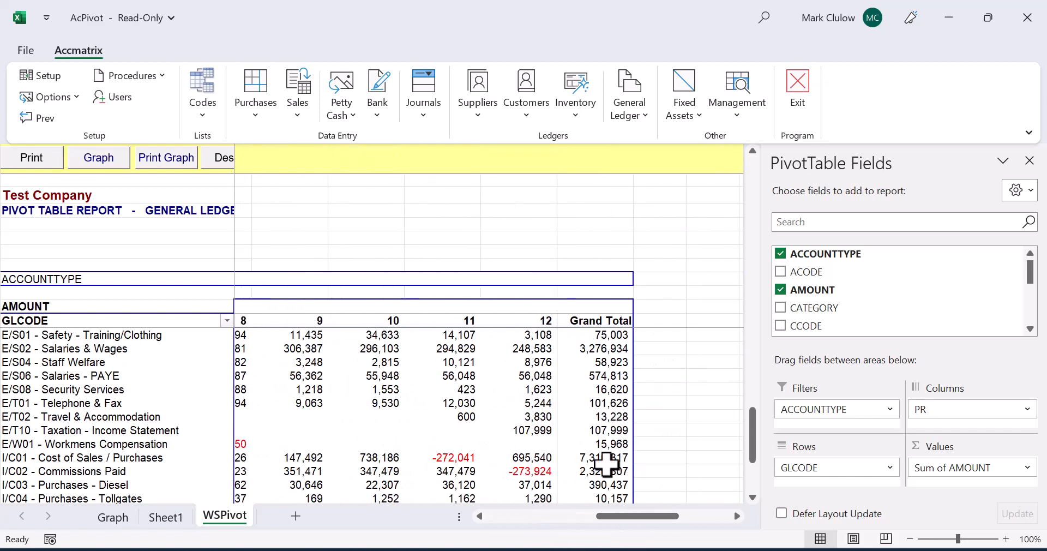
scroll(551, 338, down, 3)
scroll(550, 338, down, 1)
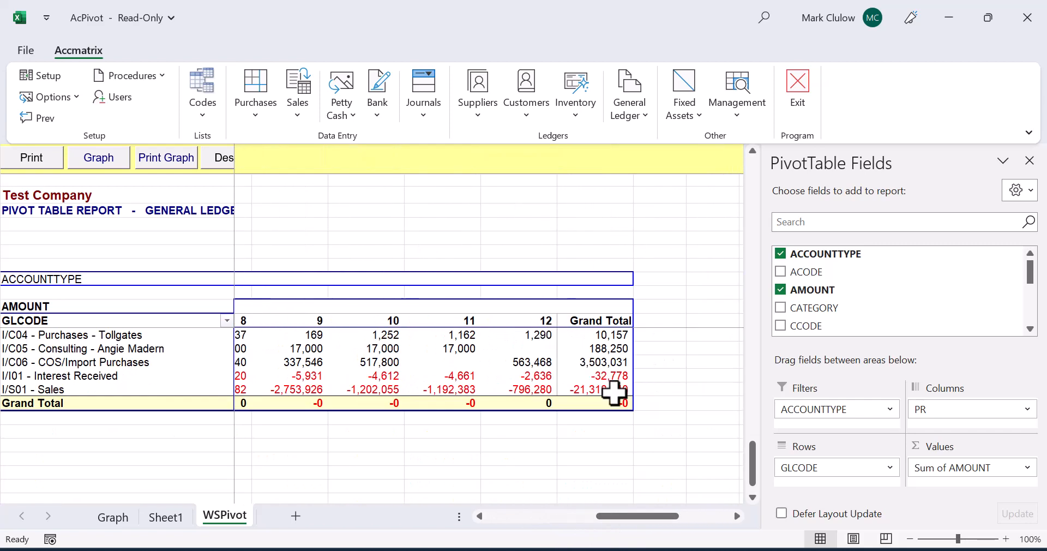
scroll(611, 388, up, 5)
click(603, 362)
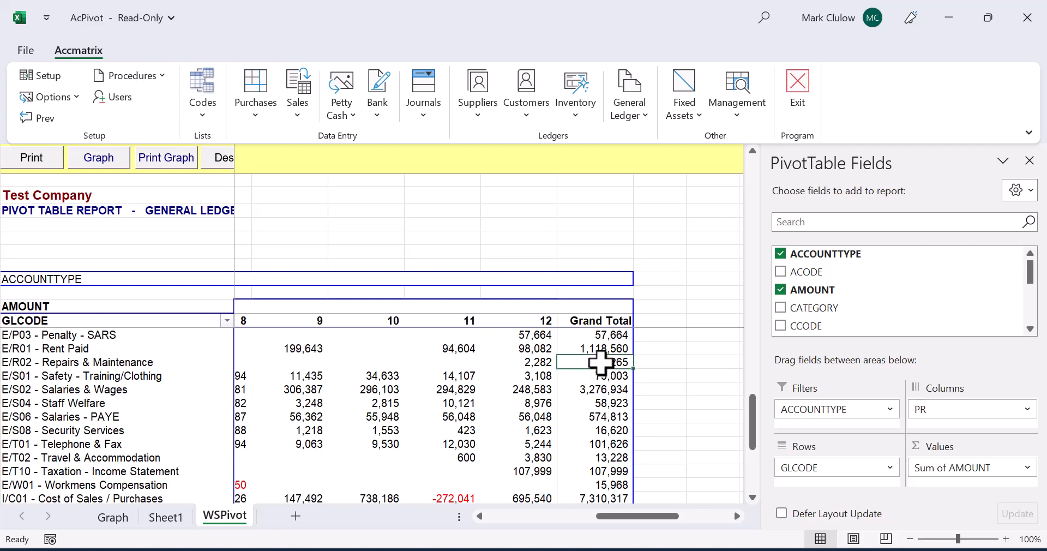
click(599, 403)
click(603, 471)
click(600, 403)
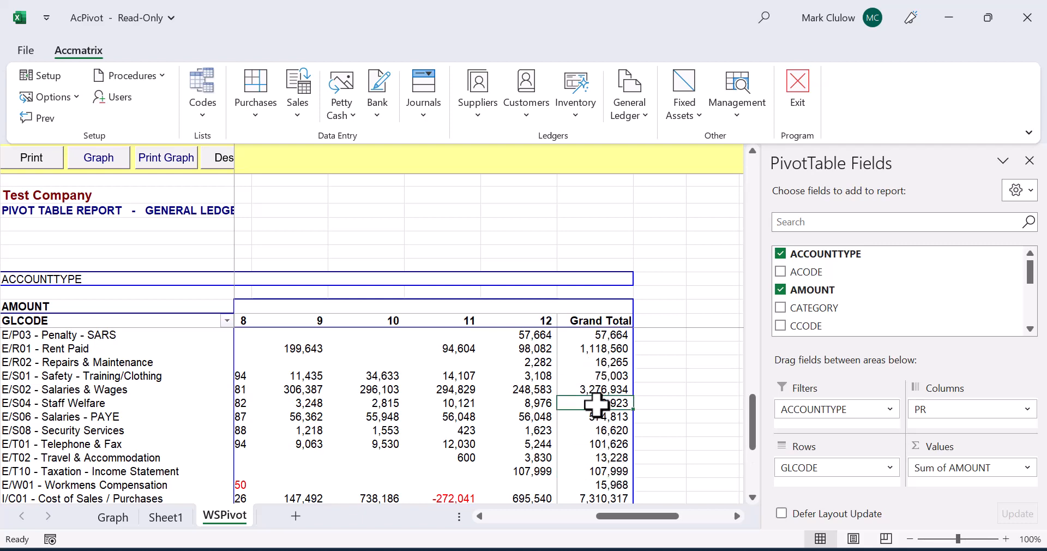
Drill into the Grand Total of E/S08 - Security Services, review its transactions, and return to the pivot table
click(603, 430)
scroll(603, 441, down, 1)
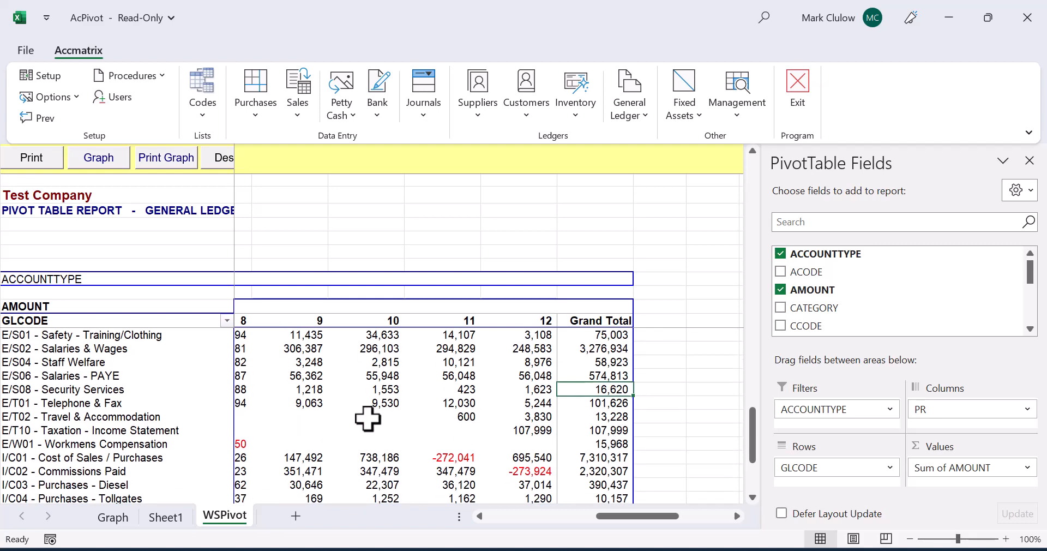
double_click(602, 389)
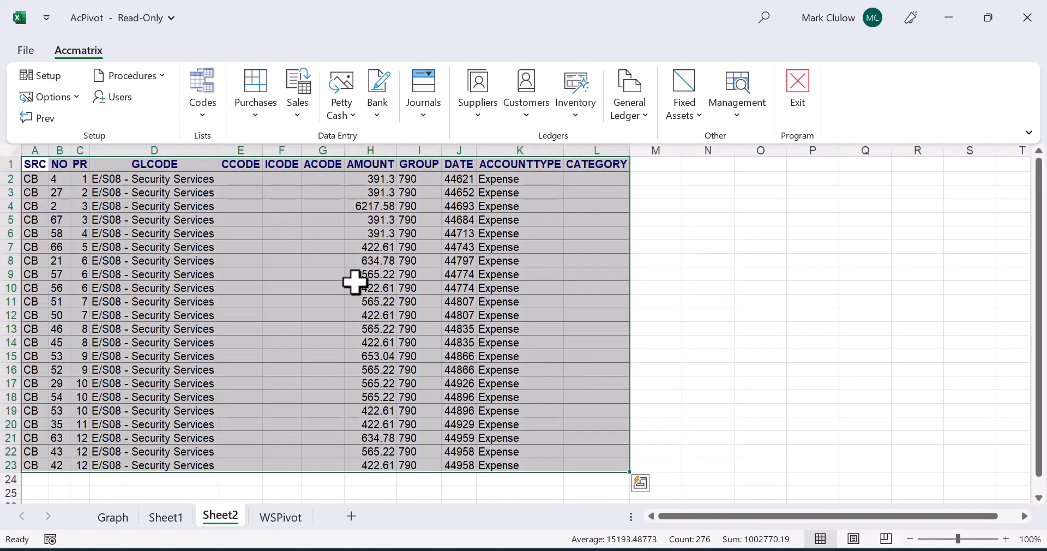
scroll(219, 206, down, 4)
scroll(219, 206, up, 4)
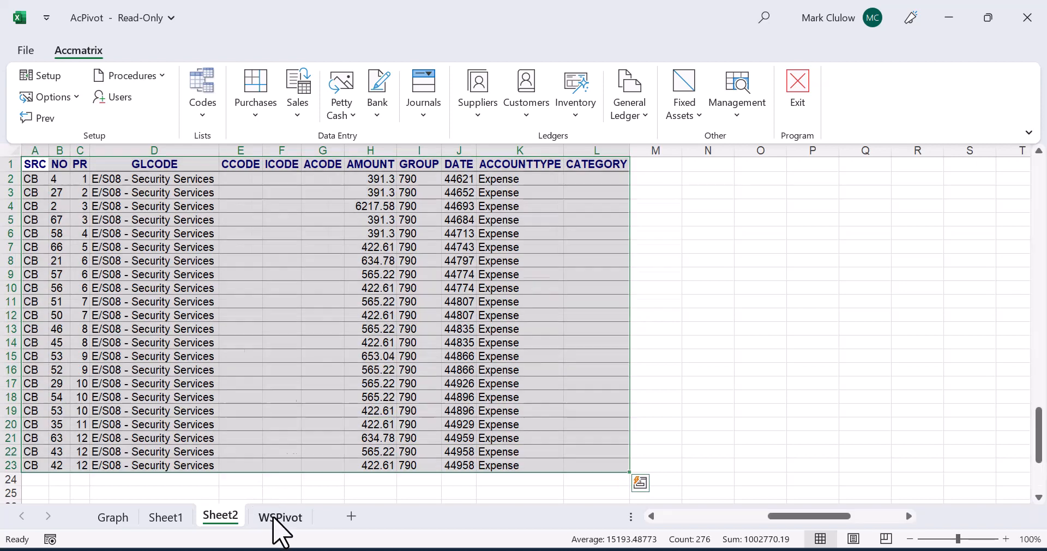
click(278, 517)
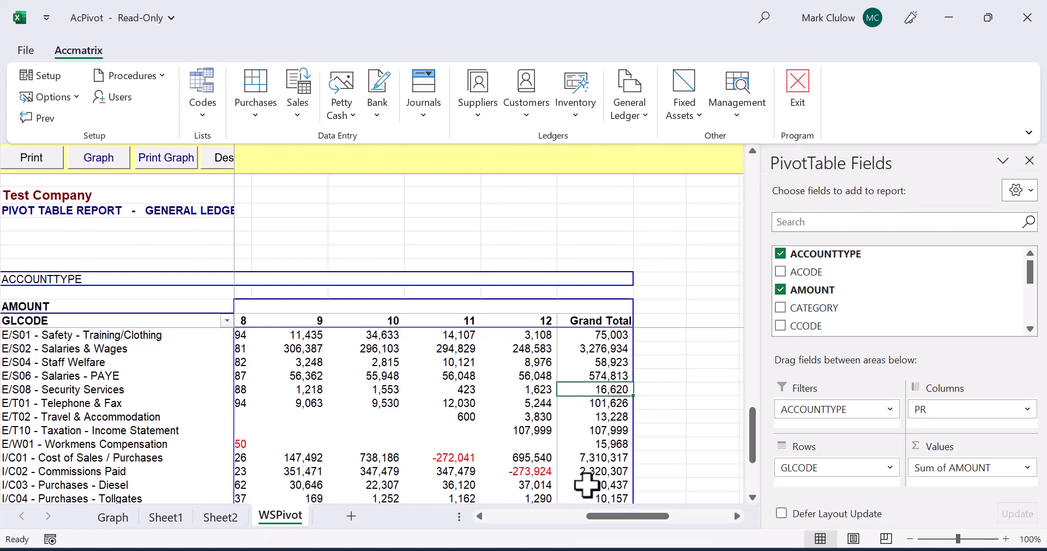
Review the pivot table's account amounts from the first periods through the Grand Total column and show the available general ledger reports
drag(627, 517, 518, 517)
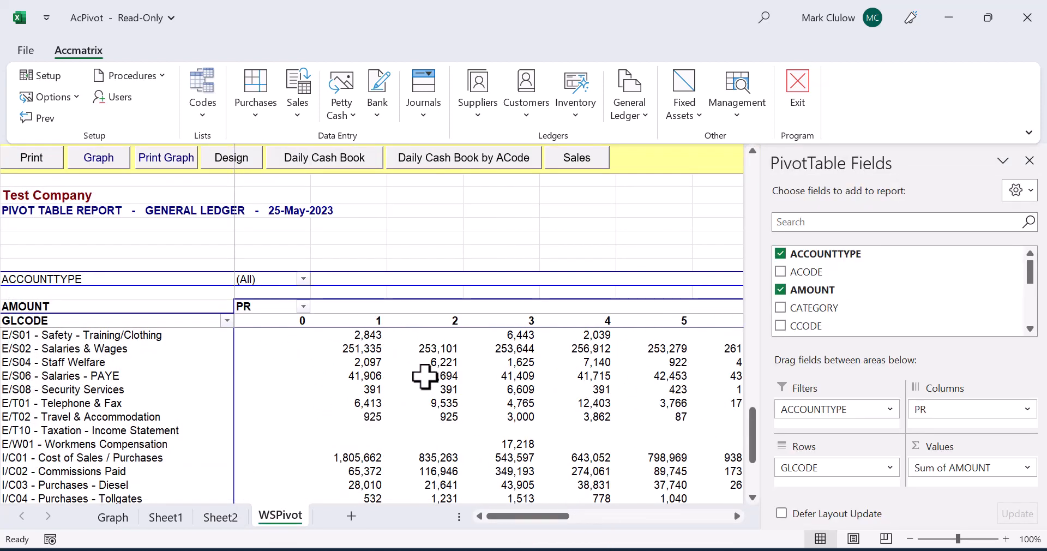
mouse_move(425, 375)
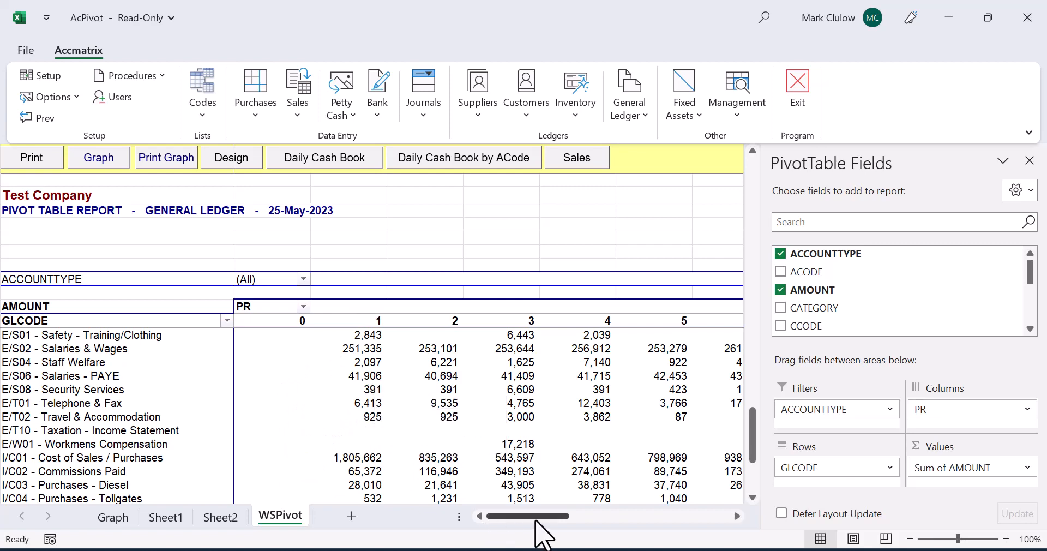
drag(548, 517, 654, 528)
scroll(584, 397, down, 5)
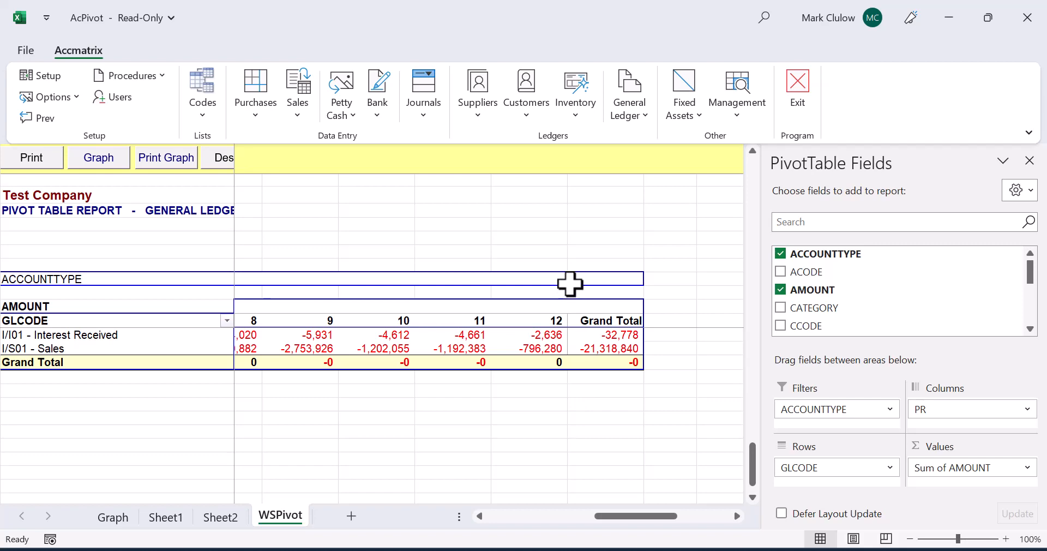
scroll(567, 287, up, 5)
click(626, 117)
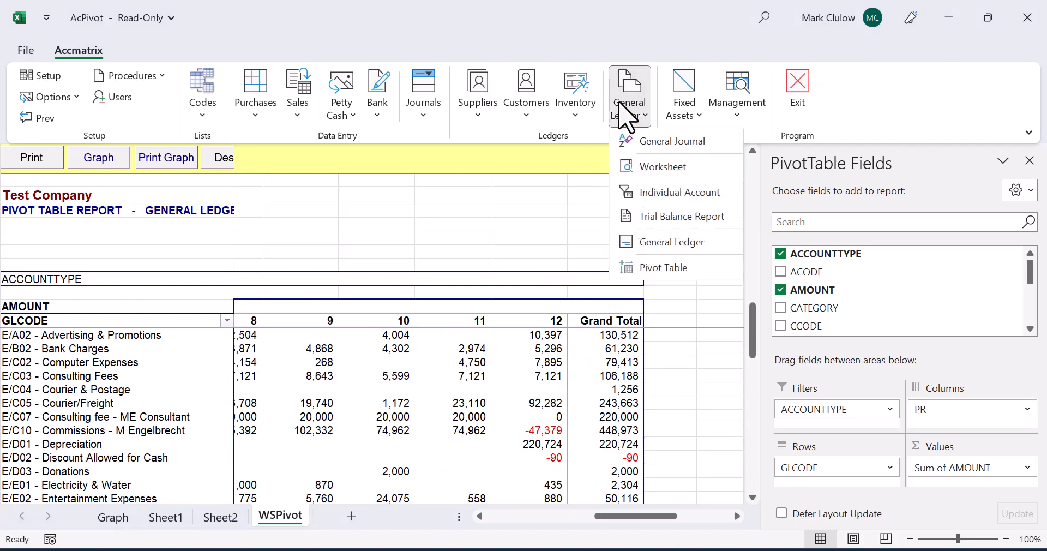